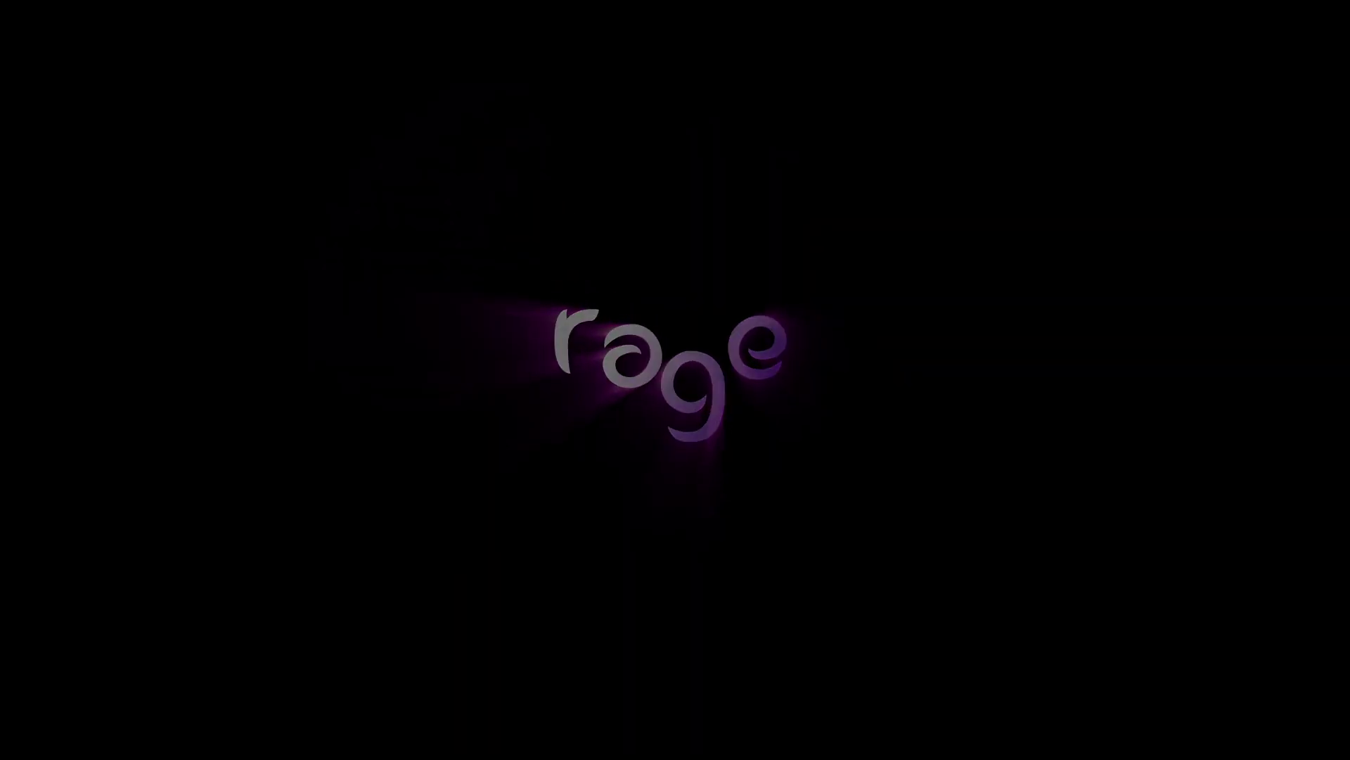
Create a new text layer in Comp 1 and type RAGE (MANOLETE font, 150 px)
right_click(293, 634)
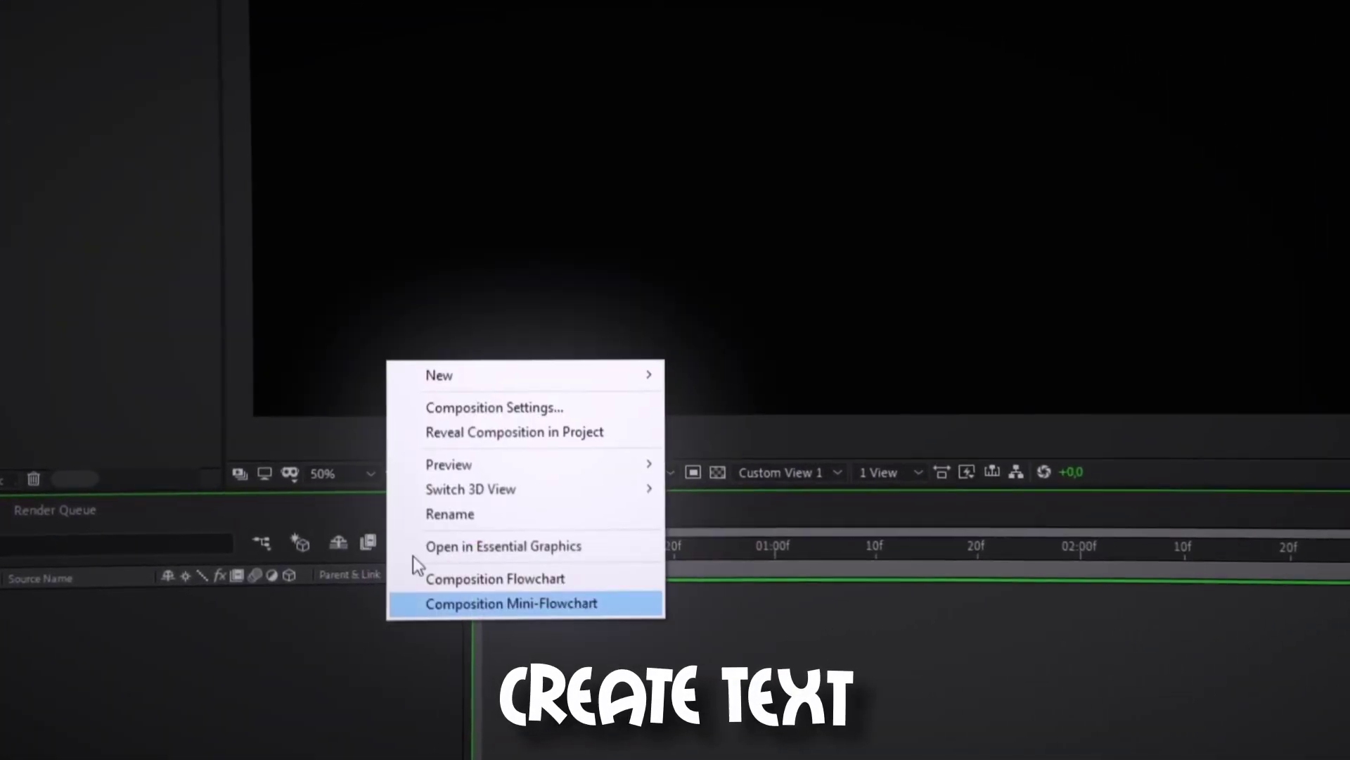
mouse_move(354, 473)
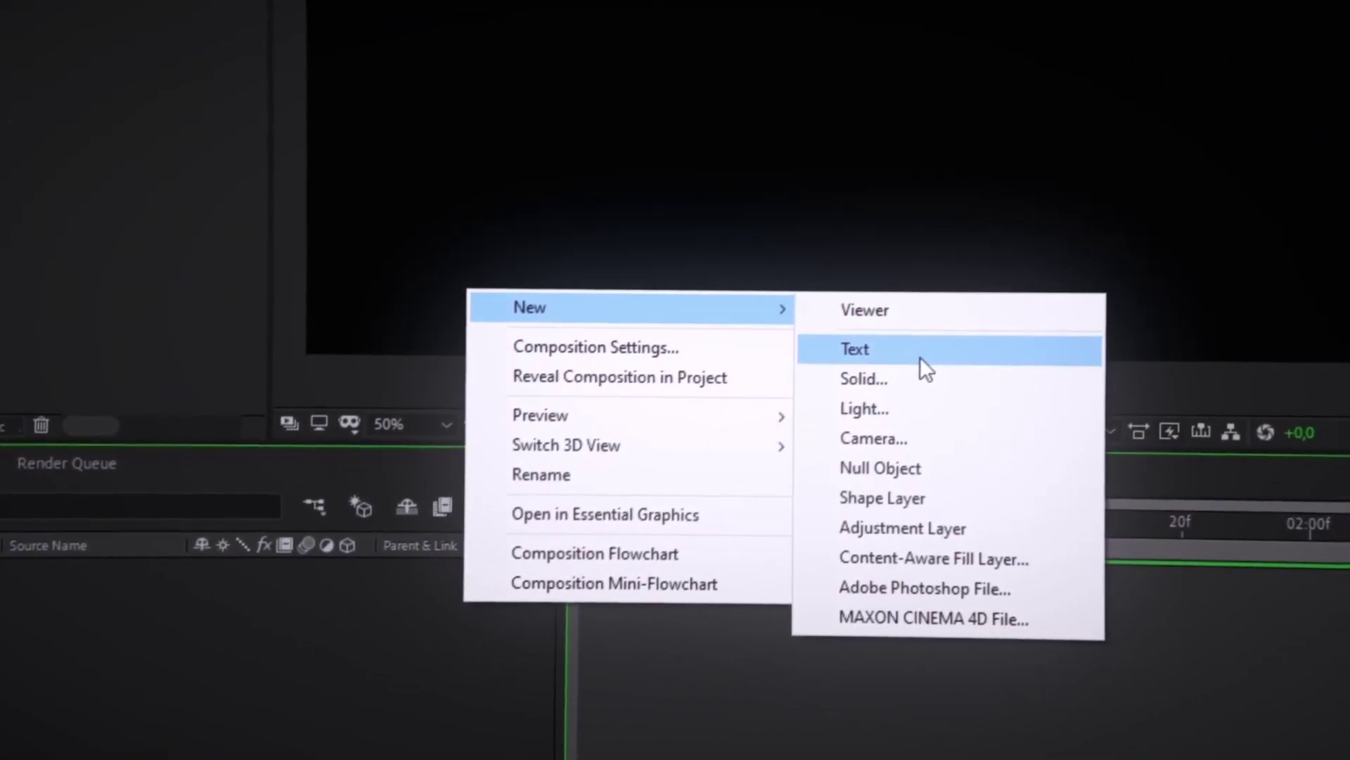
left_click(920, 358)
type("RAGE")
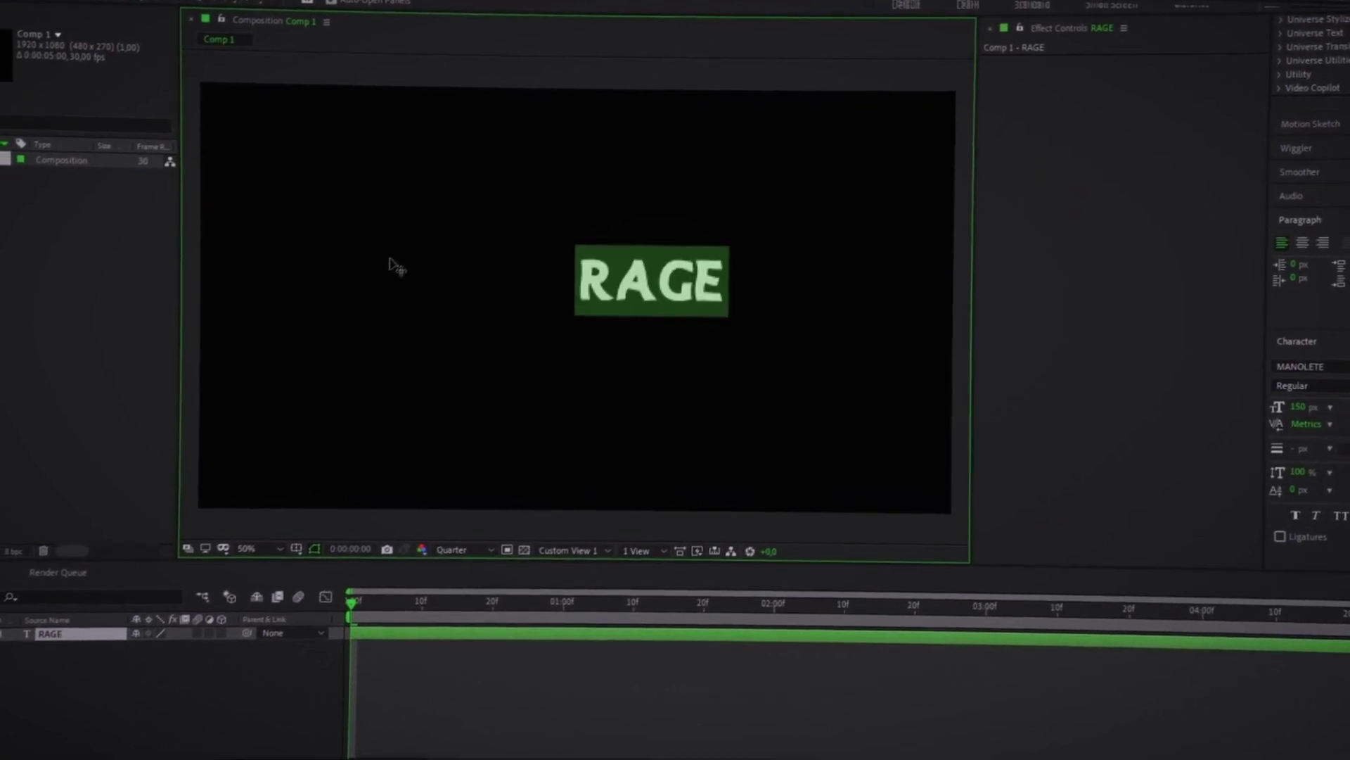
Browse the font list to Logobloqo2, apply it to RAGE, and centre the anchor point (Ctrl+Alt+Home)
left_click(1301, 366)
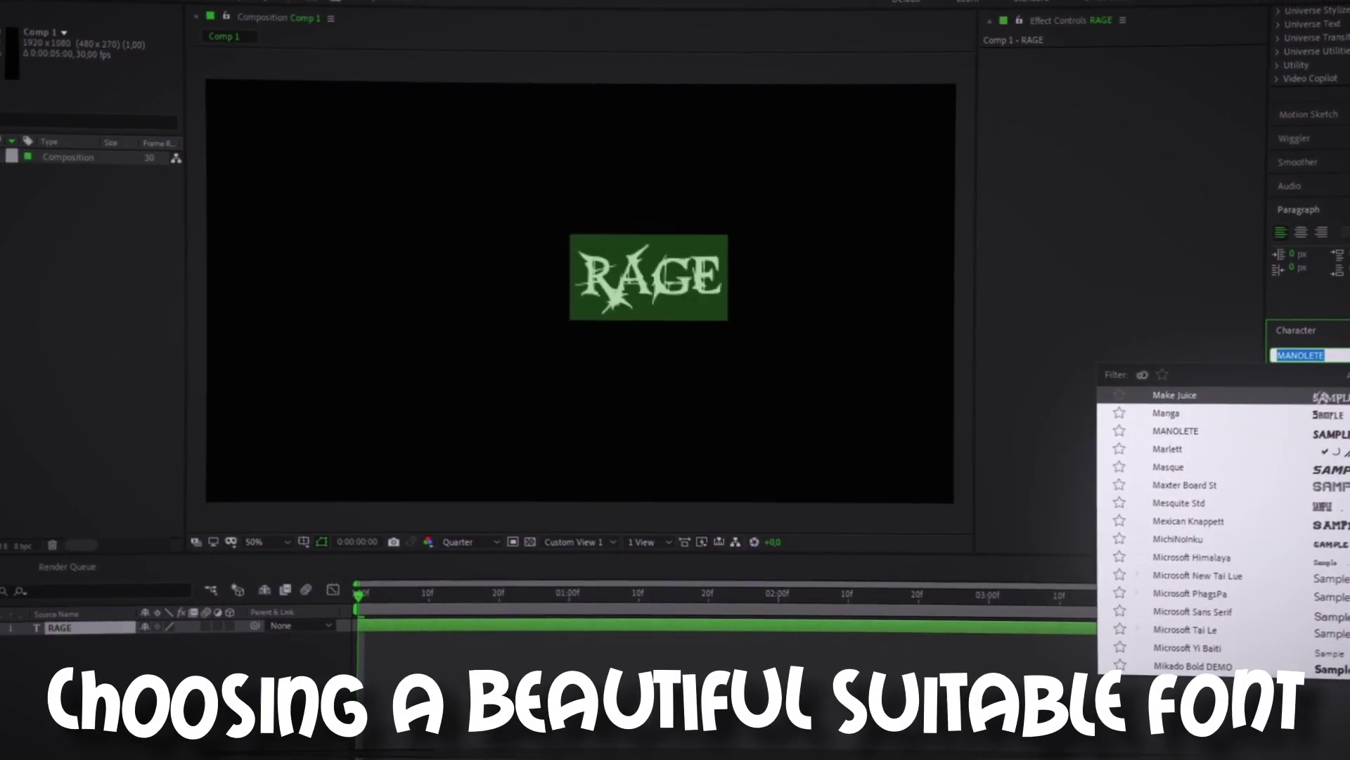
key("Up")
key("Up")
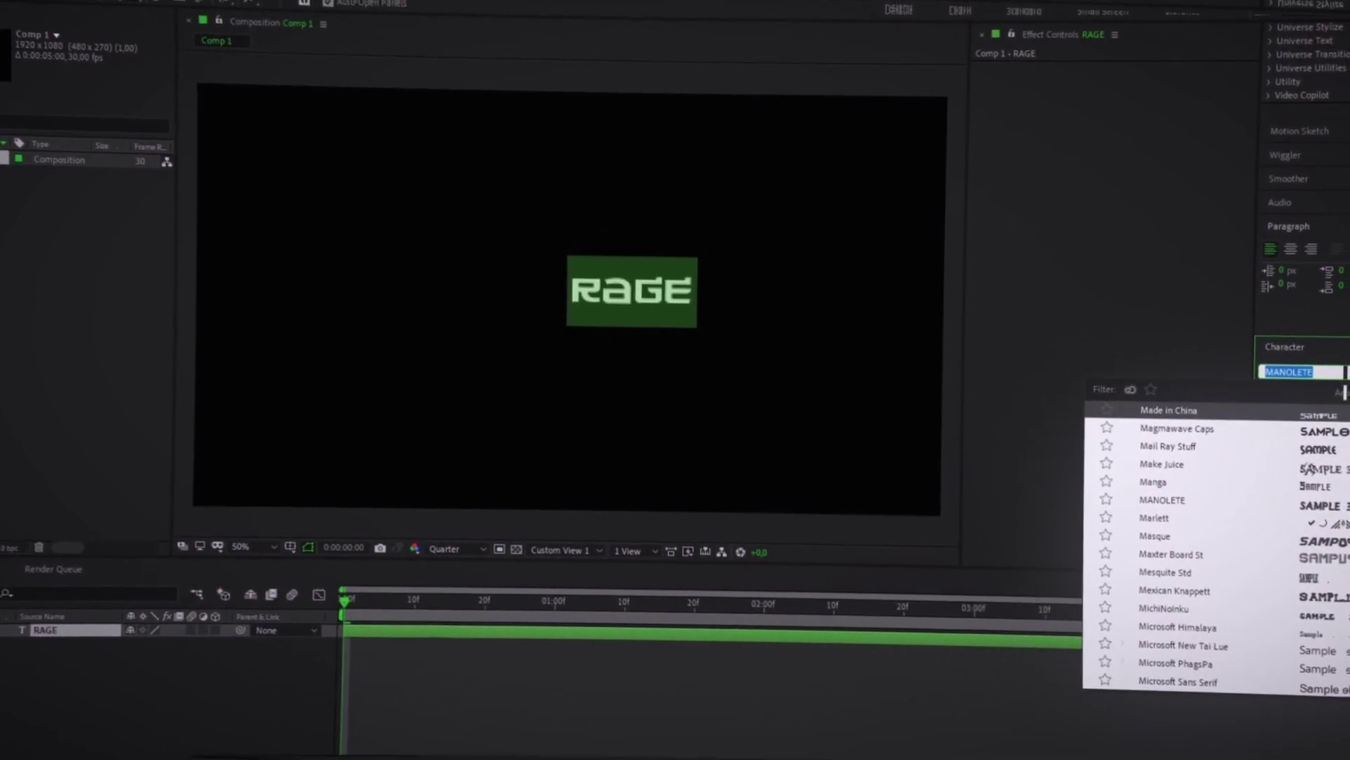
key("Down")
key("Down")
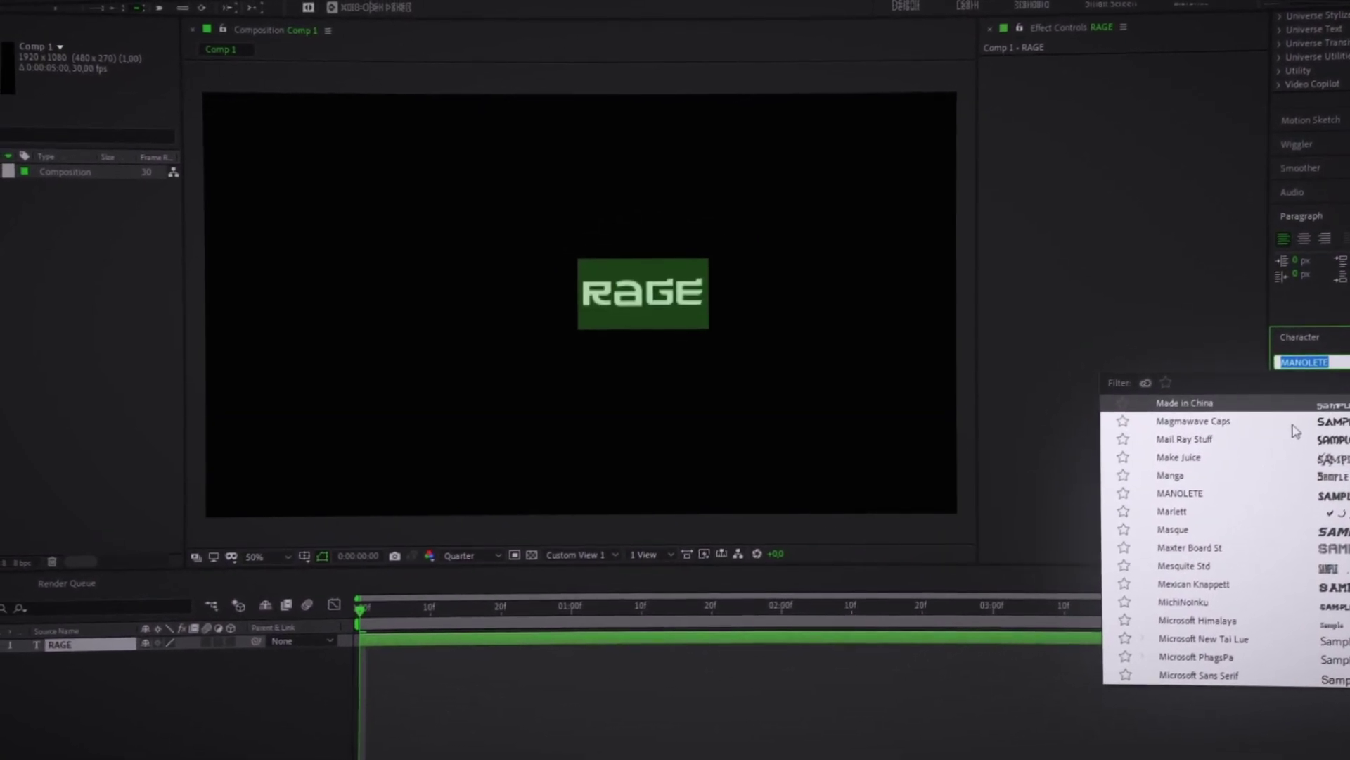
key("Up")
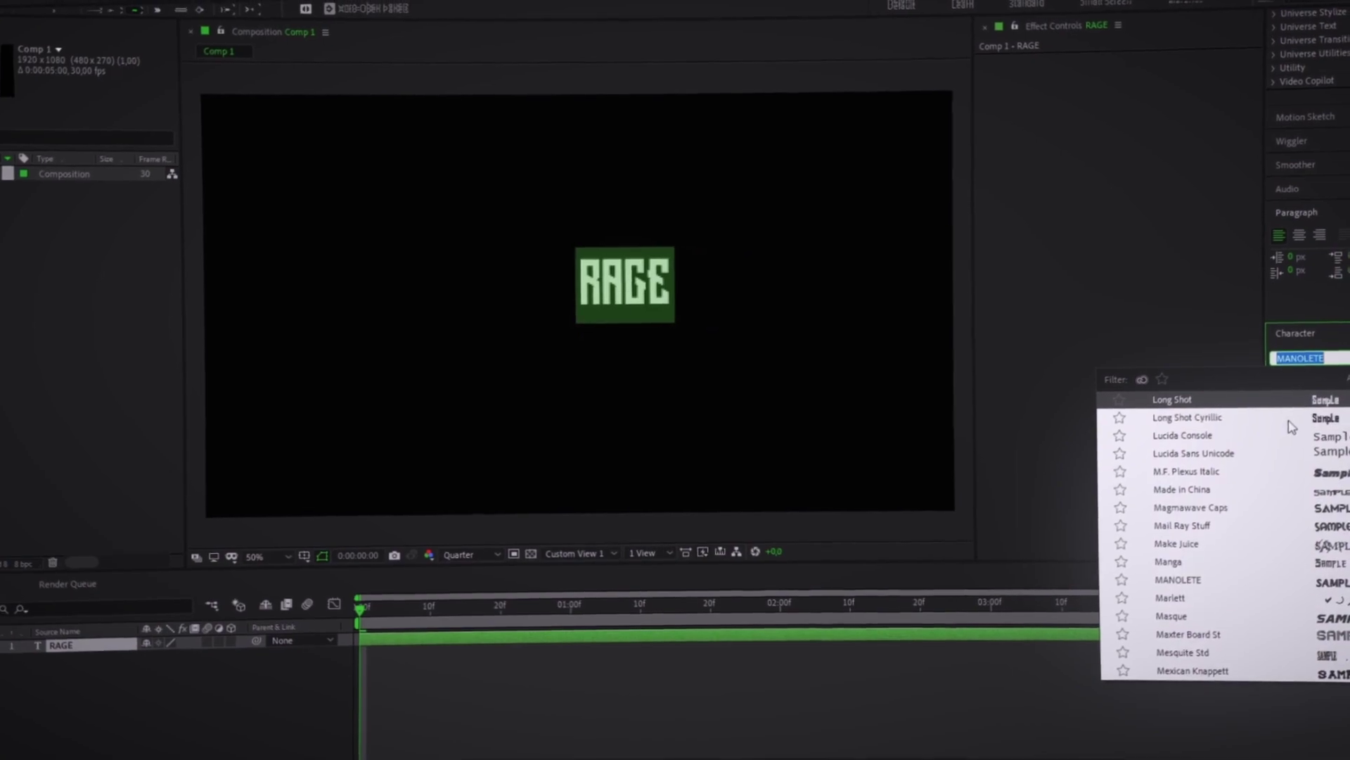
key("Up")
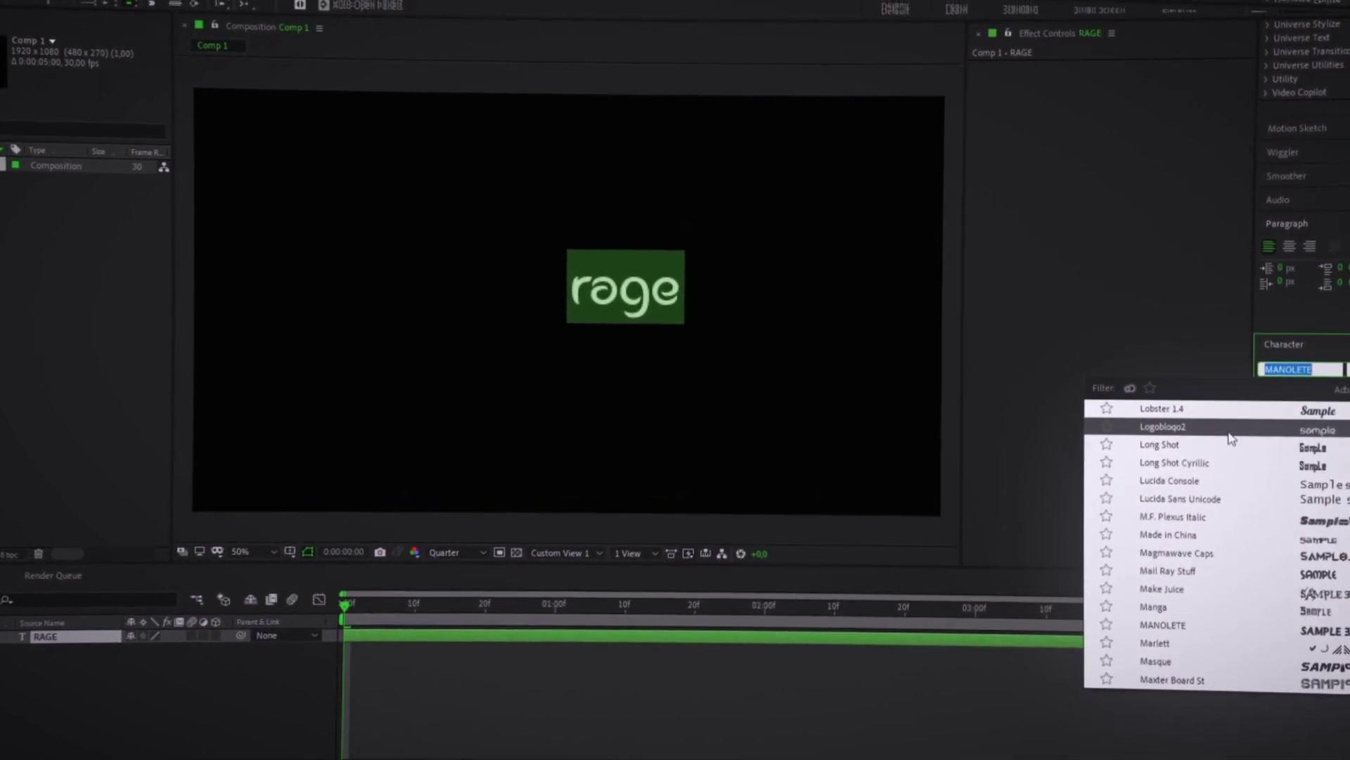
key("Return")
key("Escape")
key("ctrl+alt+home")
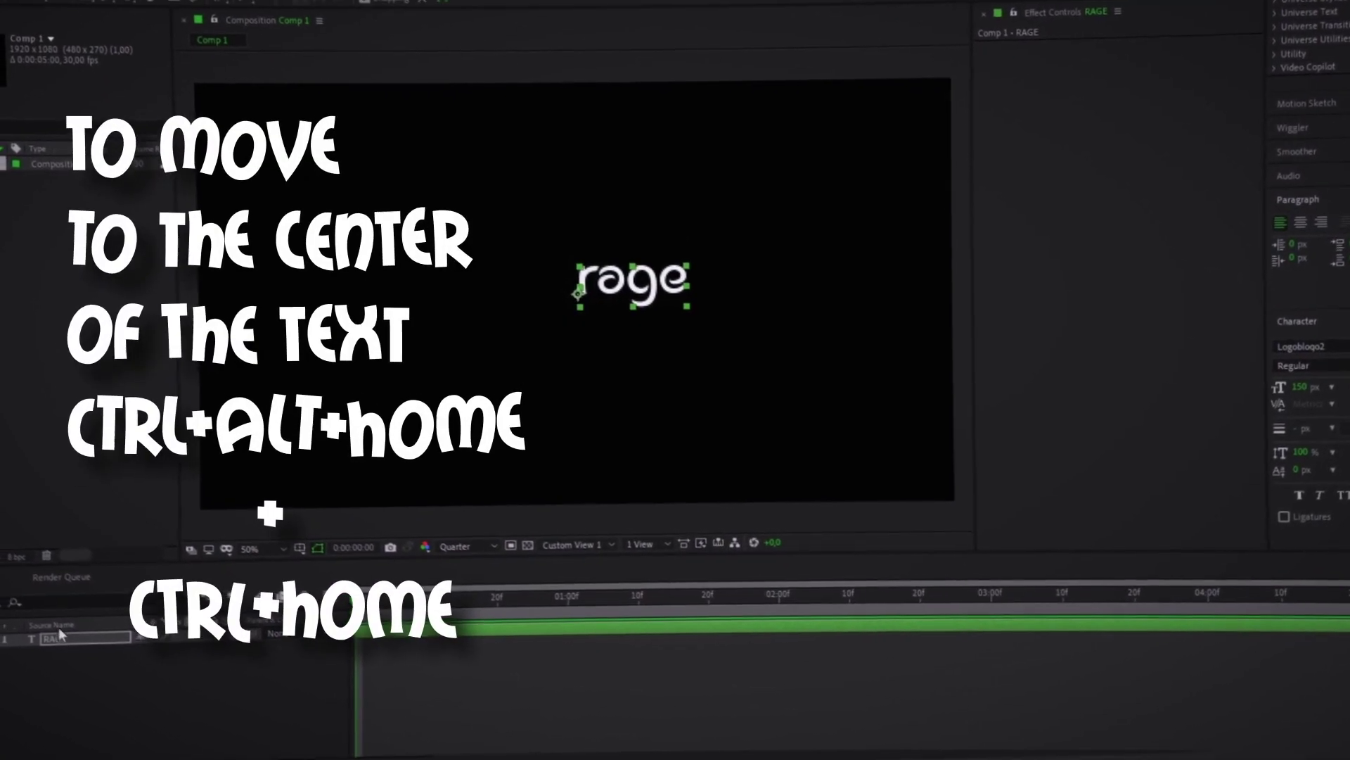
Centre the RAGE layer at 960,540, scale it to 125%, and expand its Text and Transform groups
key("ctrl+home")
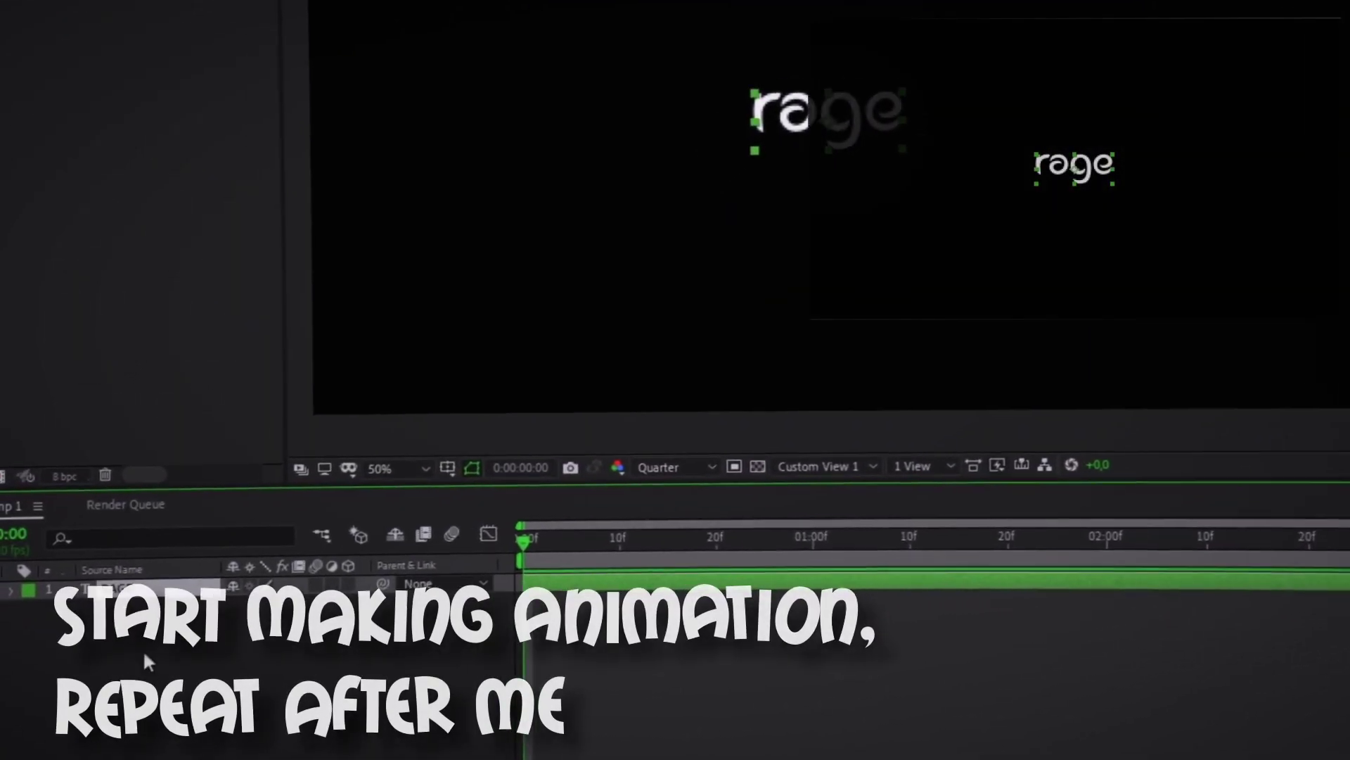
key("s")
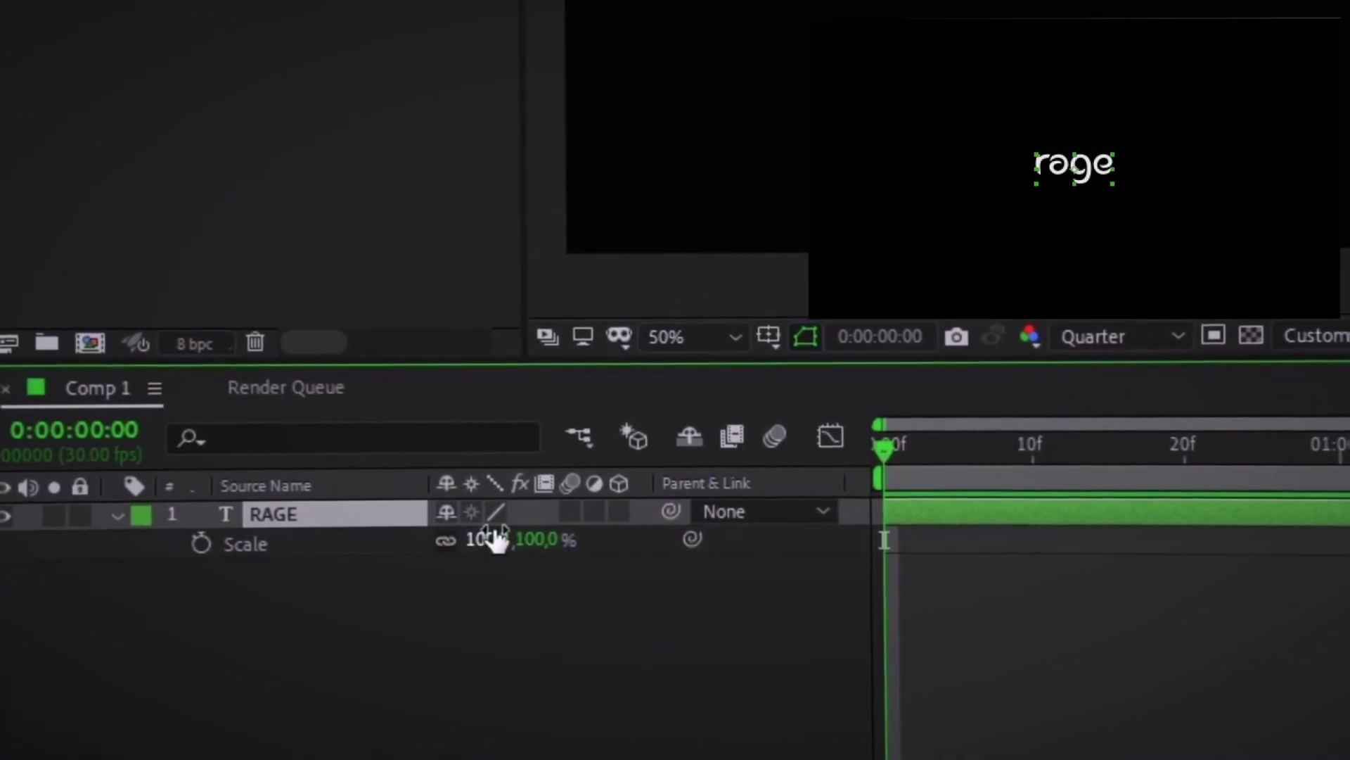
left_click_drag(540, 533, 546, 532)
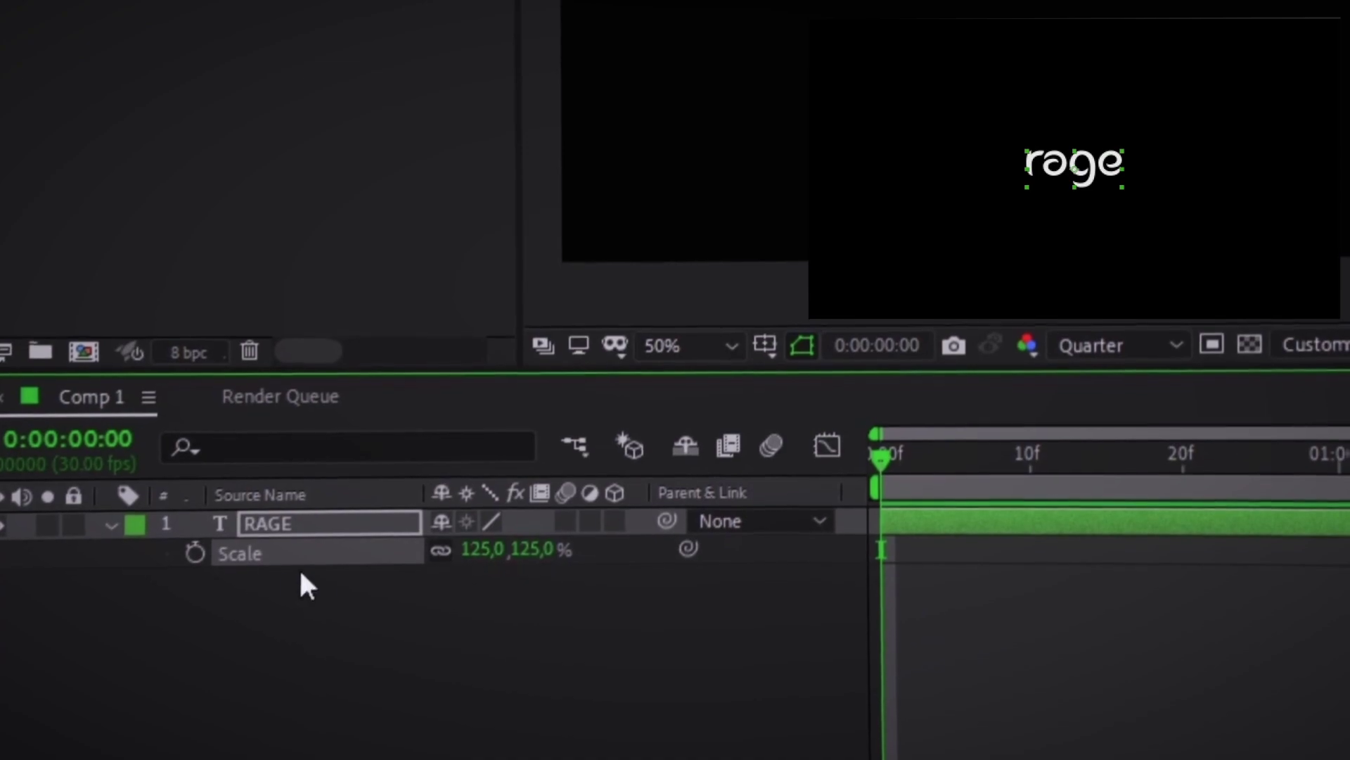
left_click(298, 567)
left_click(123, 520)
left_click(142, 528)
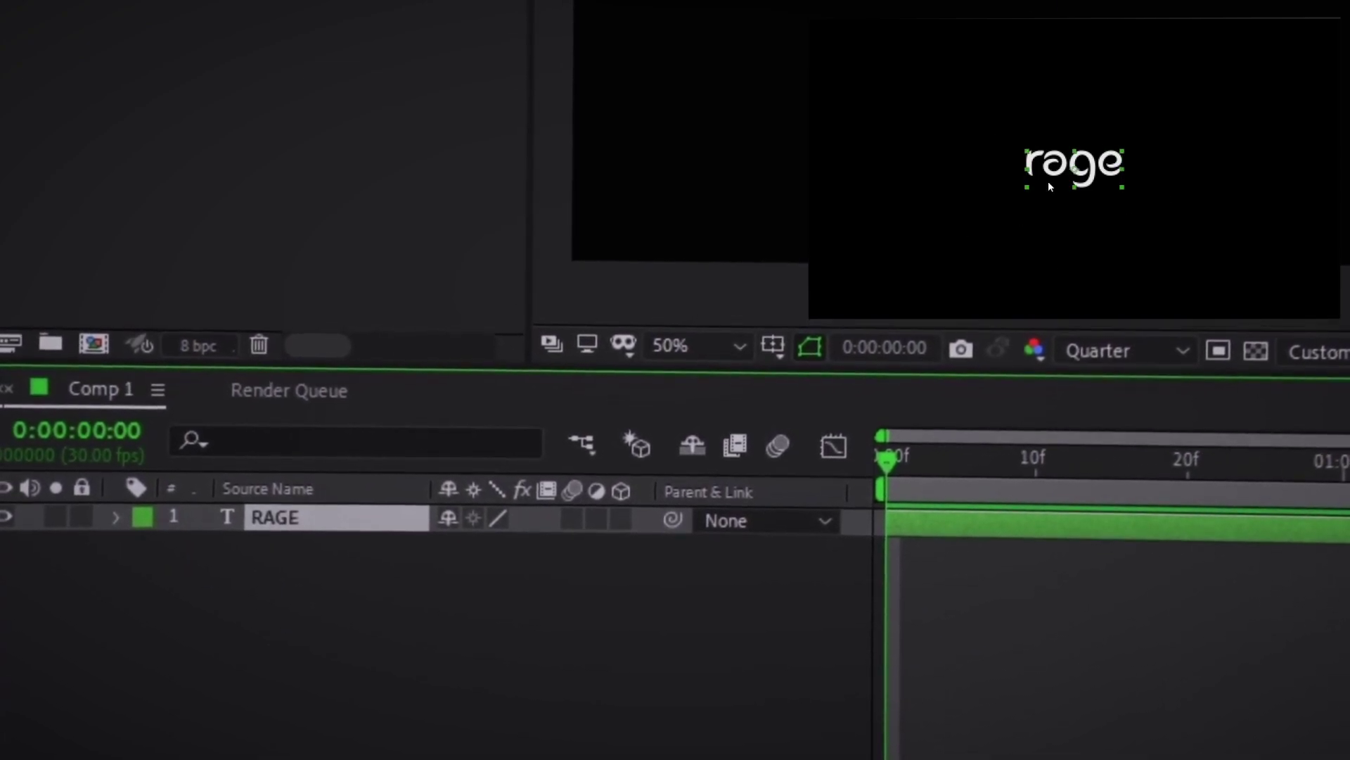
left_click(131, 525)
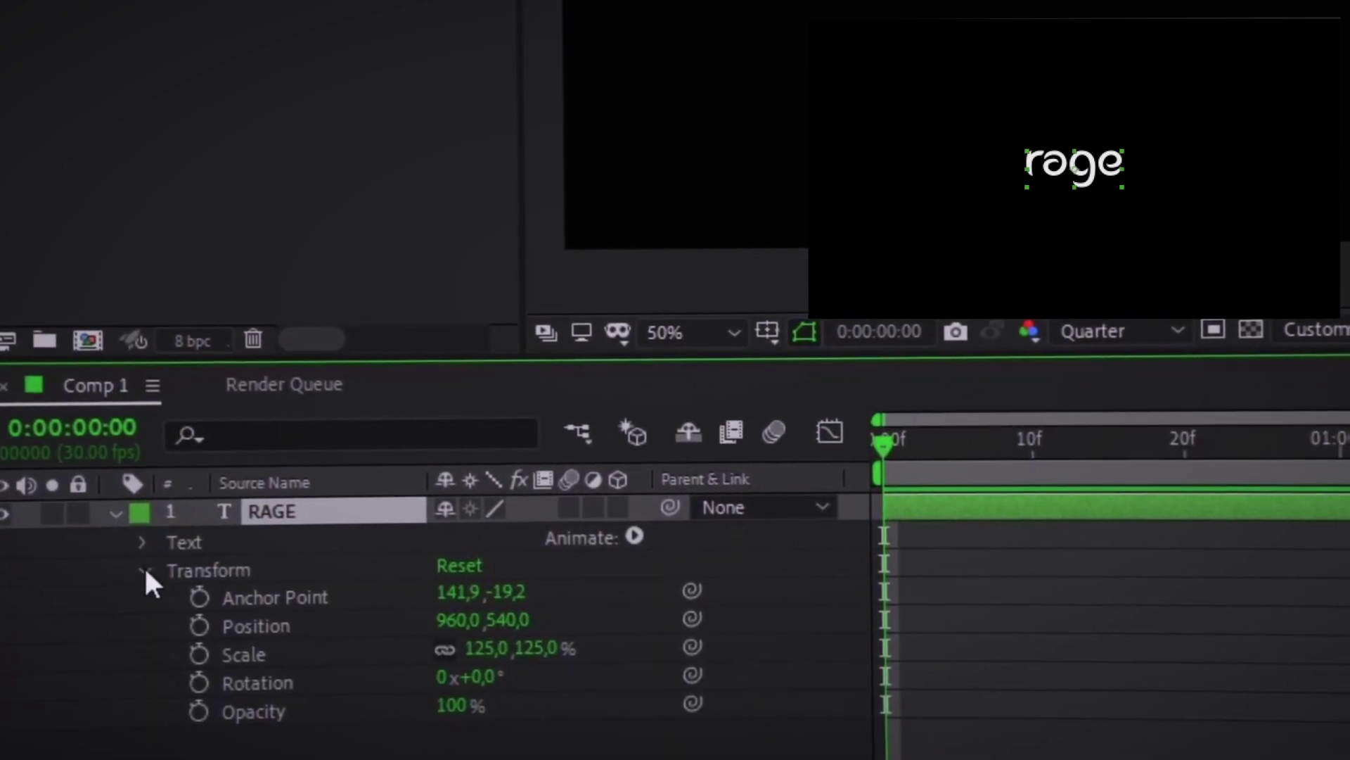
Add a text animator with Position, then add Rotation and Scale to Animator 1
left_click(638, 538)
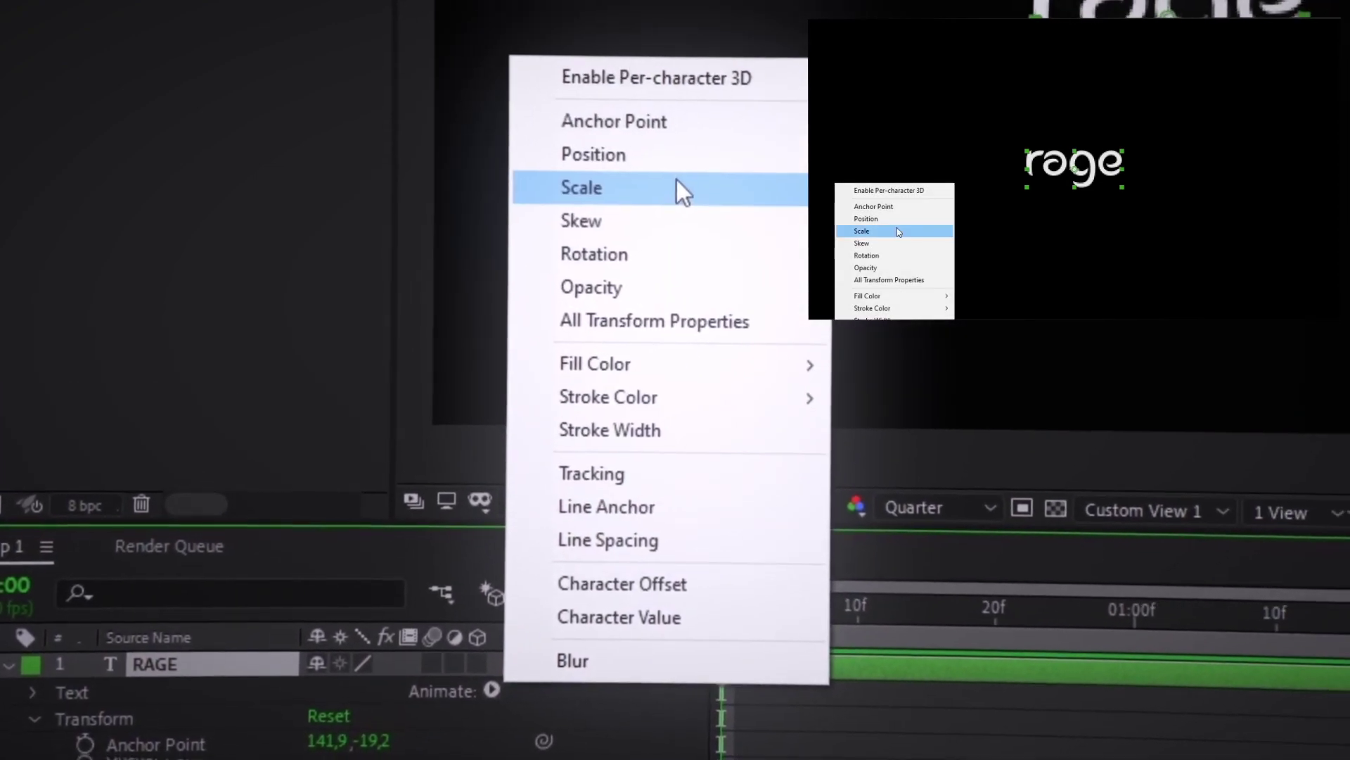
left_click(676, 134)
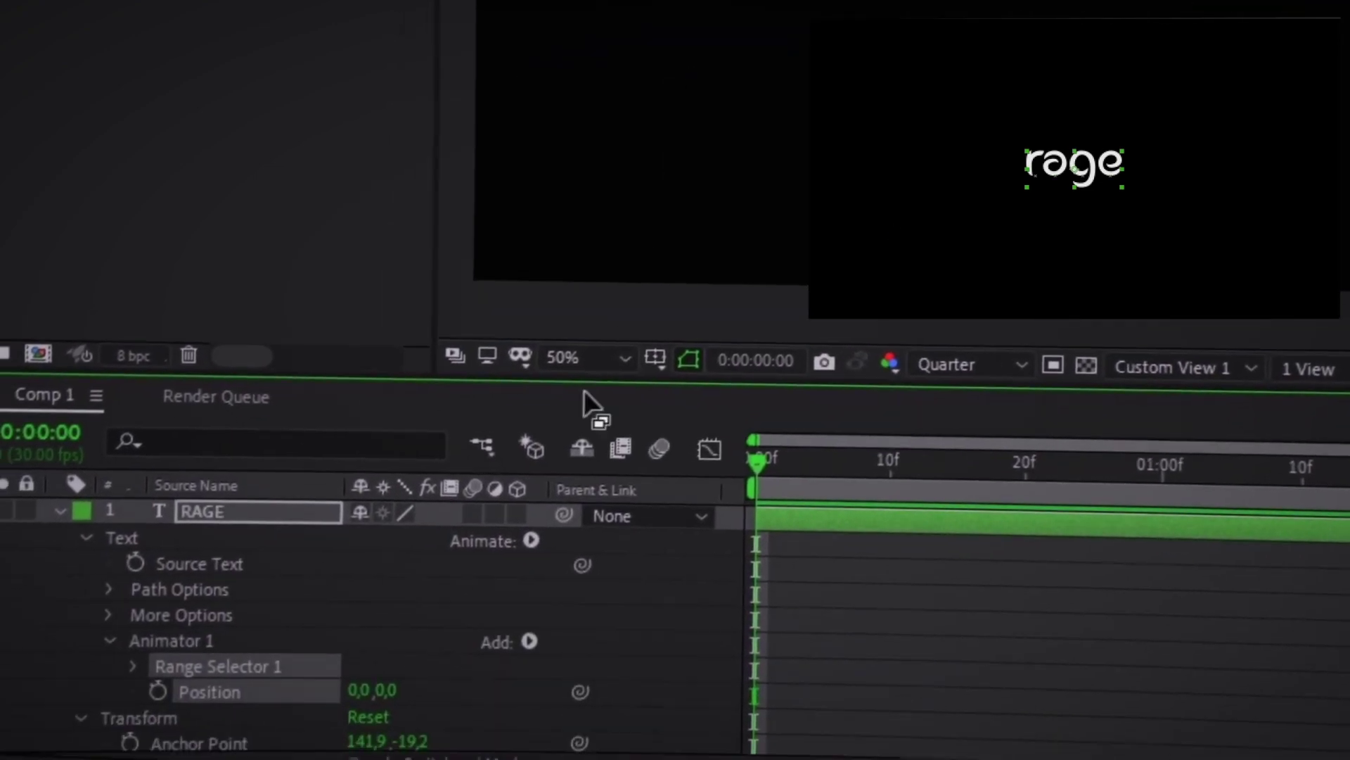
left_click(549, 597)
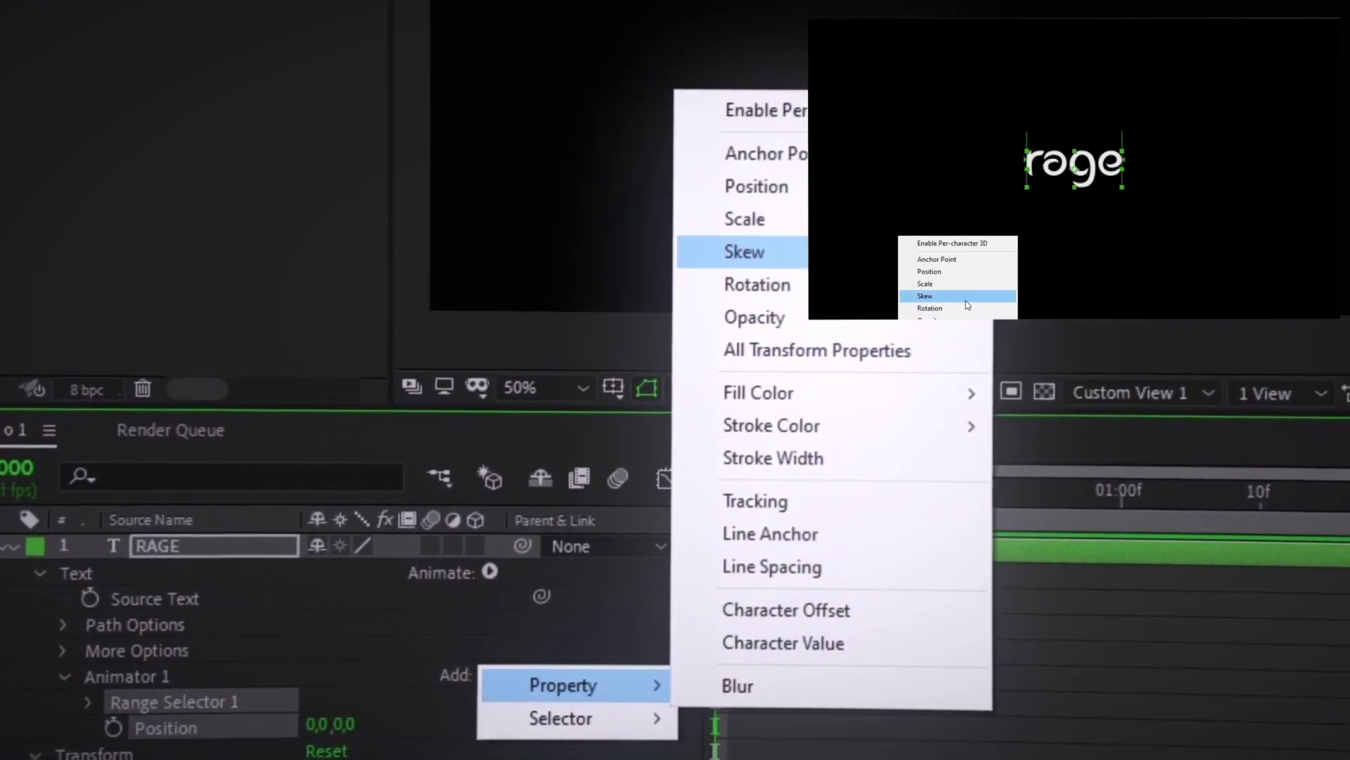
left_click(724, 314)
left_click(458, 577)
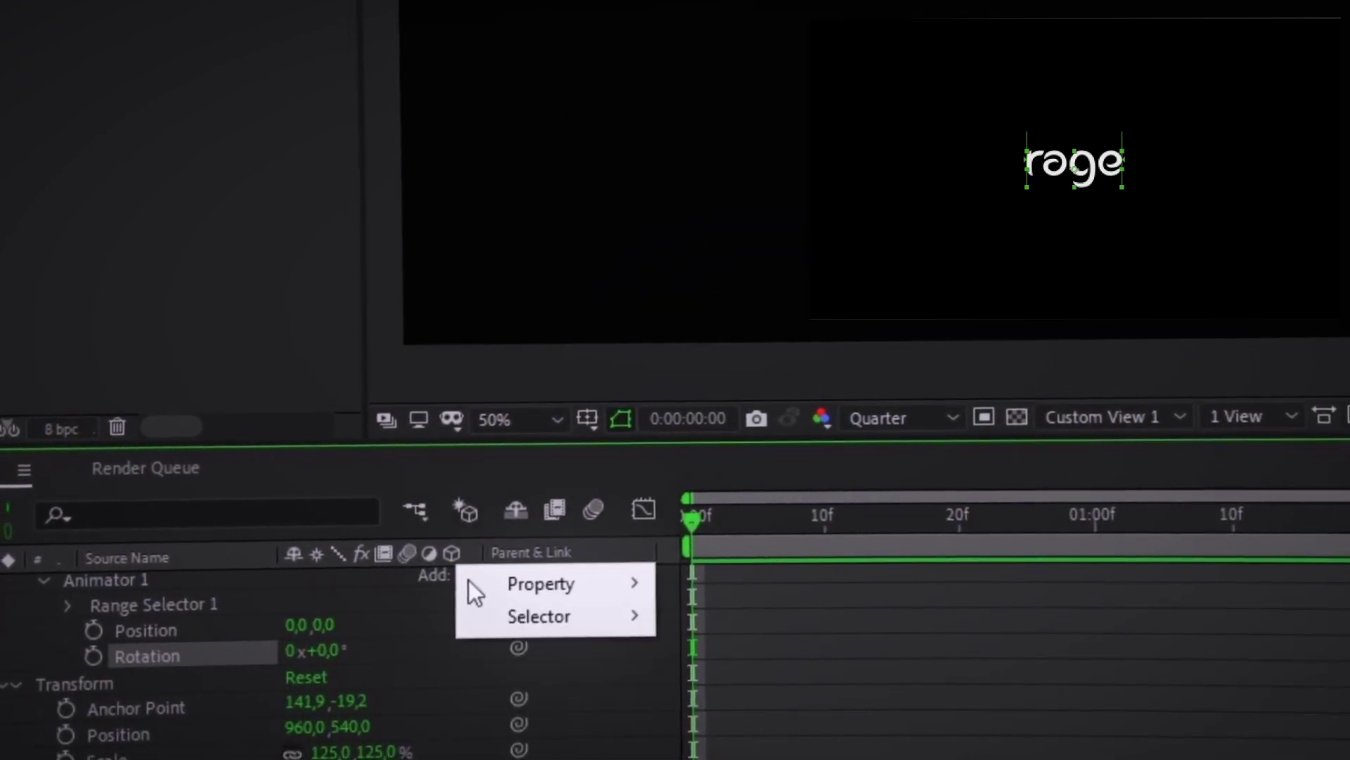
mouse_move(567, 577)
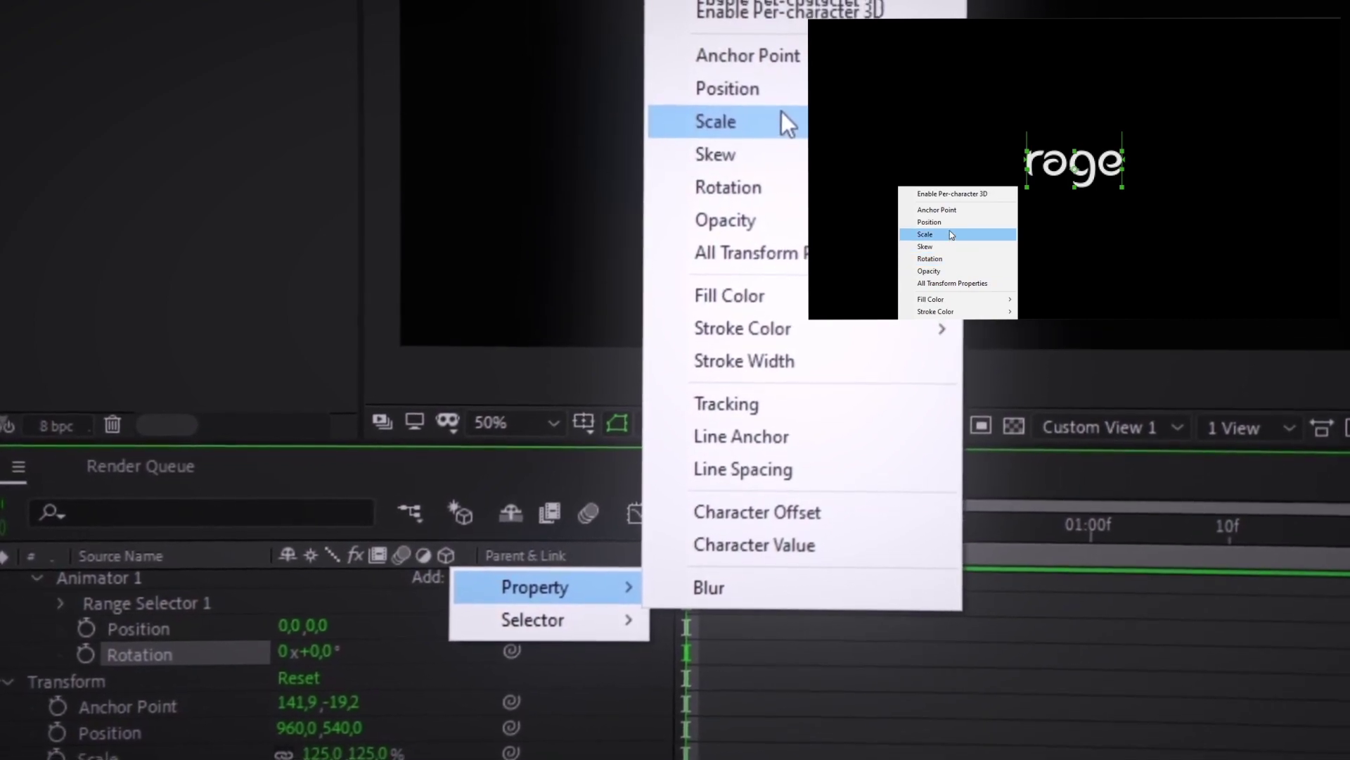
left_click(780, 119)
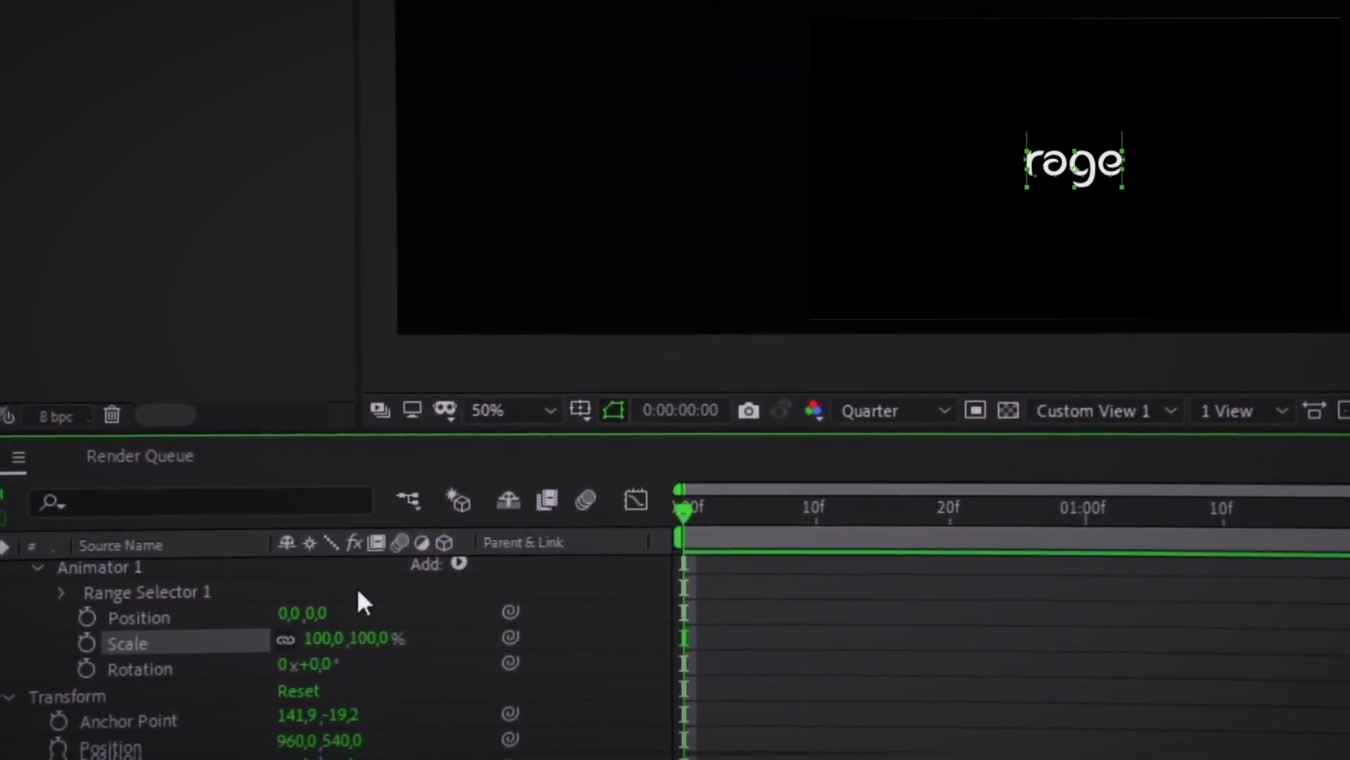
Add a Wiggly Selector to Animator 1 and select its Position property
scroll(366, 598, "up", 3)
scroll(176, 612, "up", 3)
left_click(200, 529)
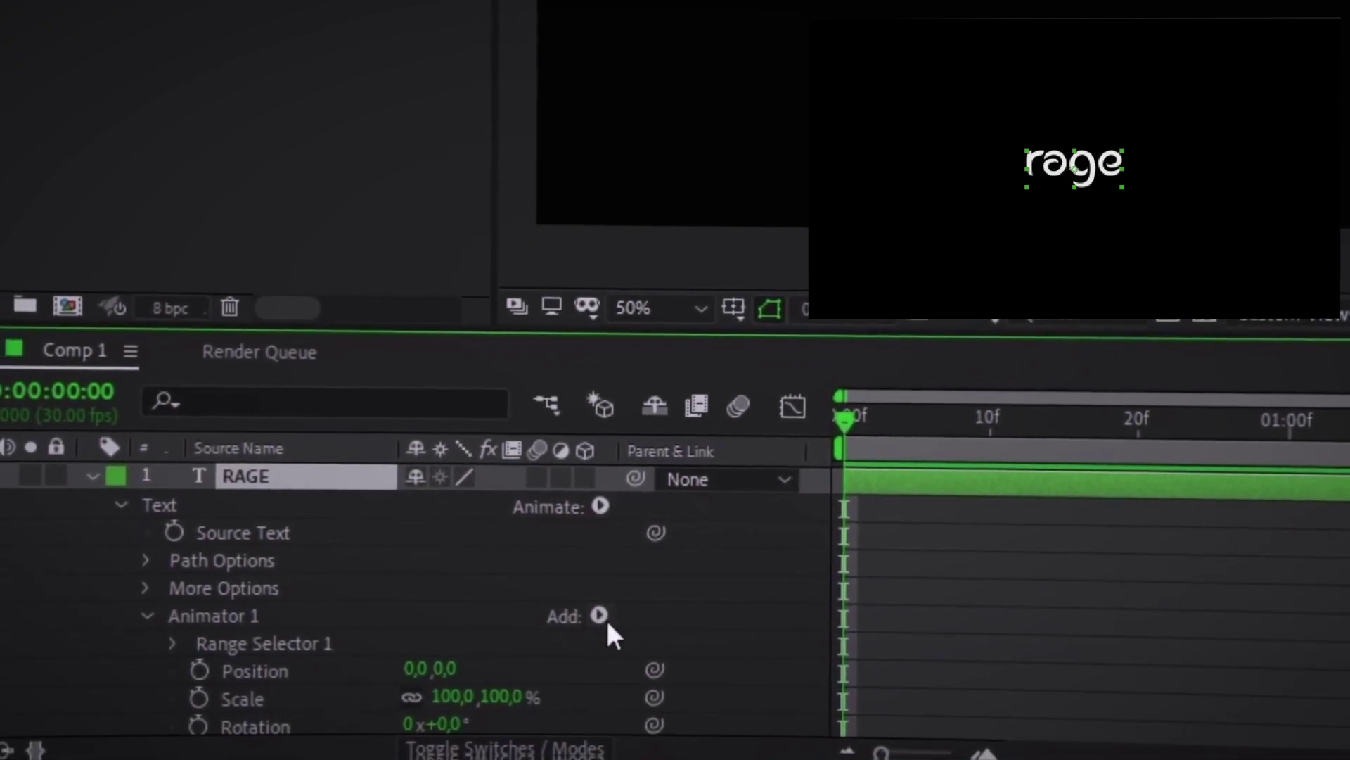
left_click(600, 616)
mouse_move(717, 675)
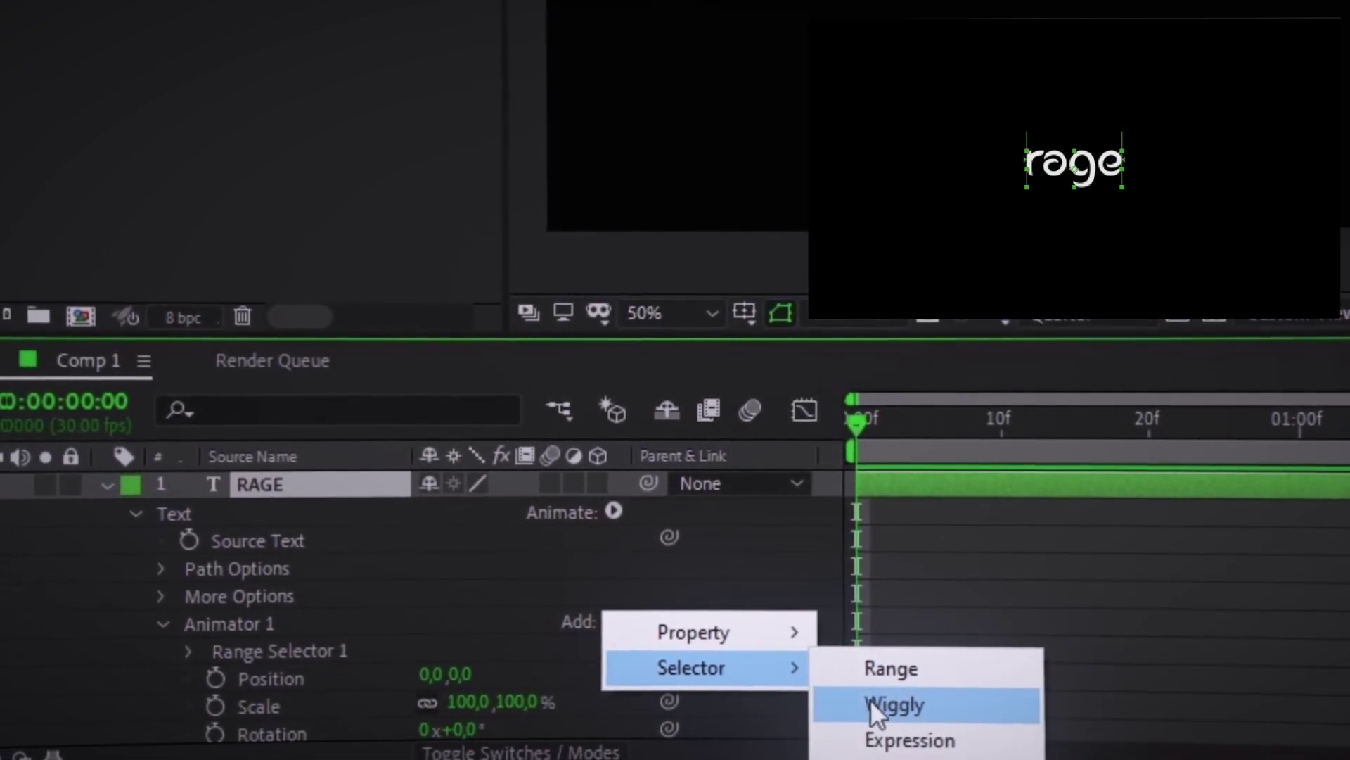
left_click(870, 699)
scroll(618, 619, "down", 3)
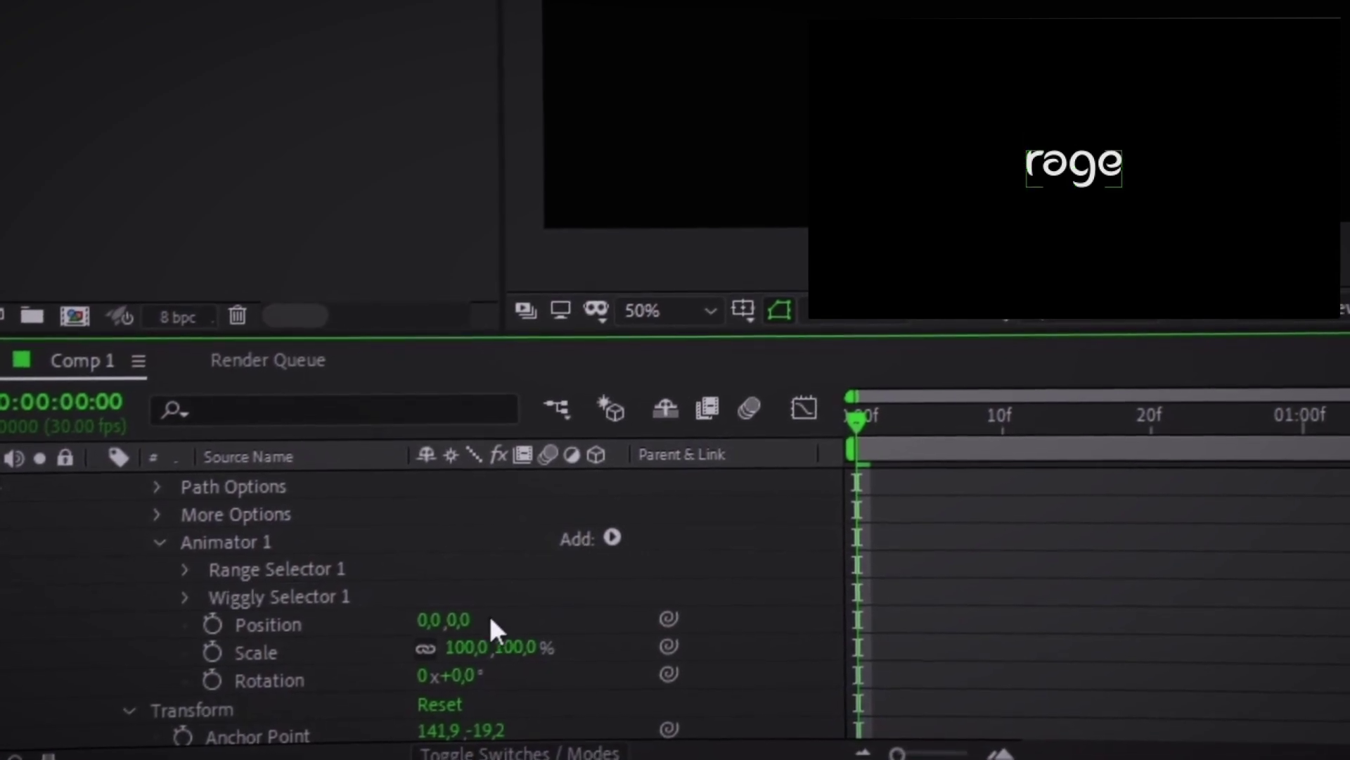
left_click(280, 632)
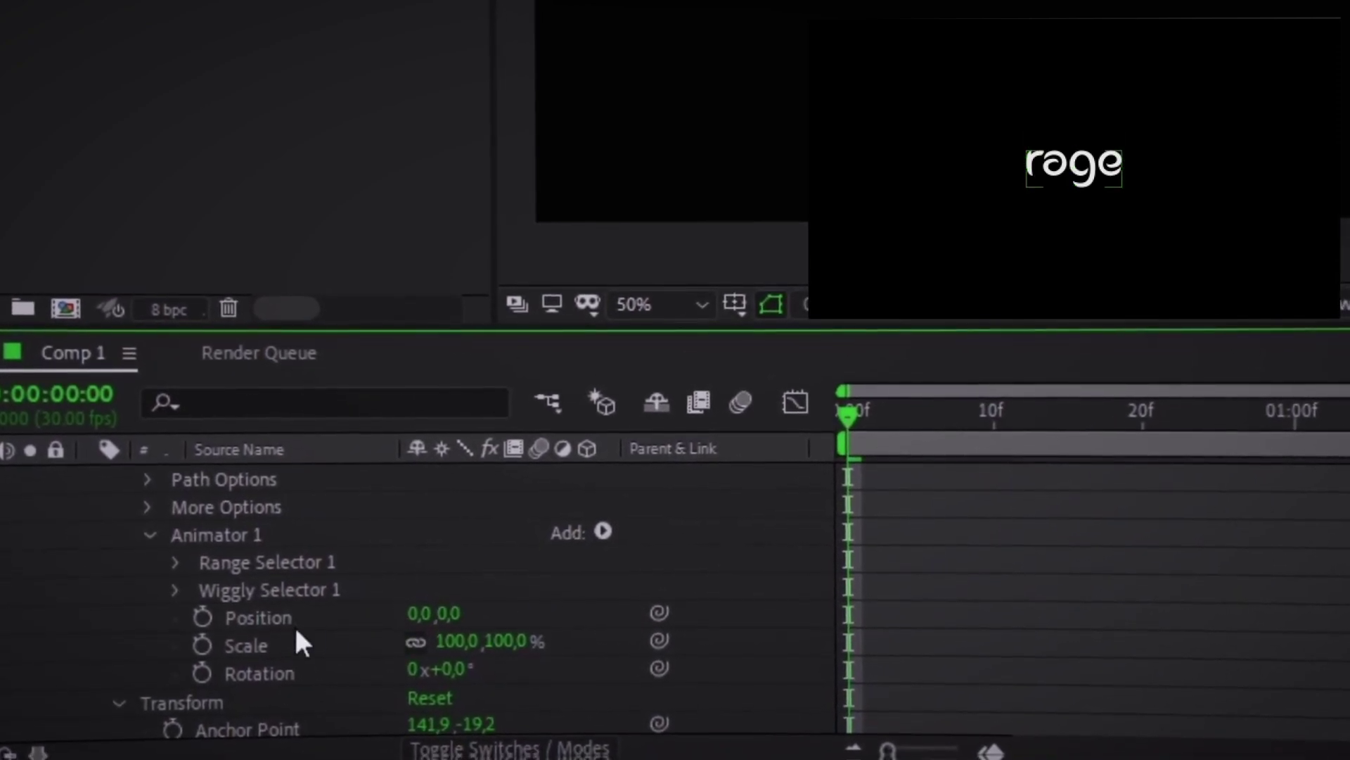
Keyframe Animator 1 at frame 0 with Position -213,-185, Scale 90% and Rotation 97°
left_click(216, 648)
left_click(216, 676)
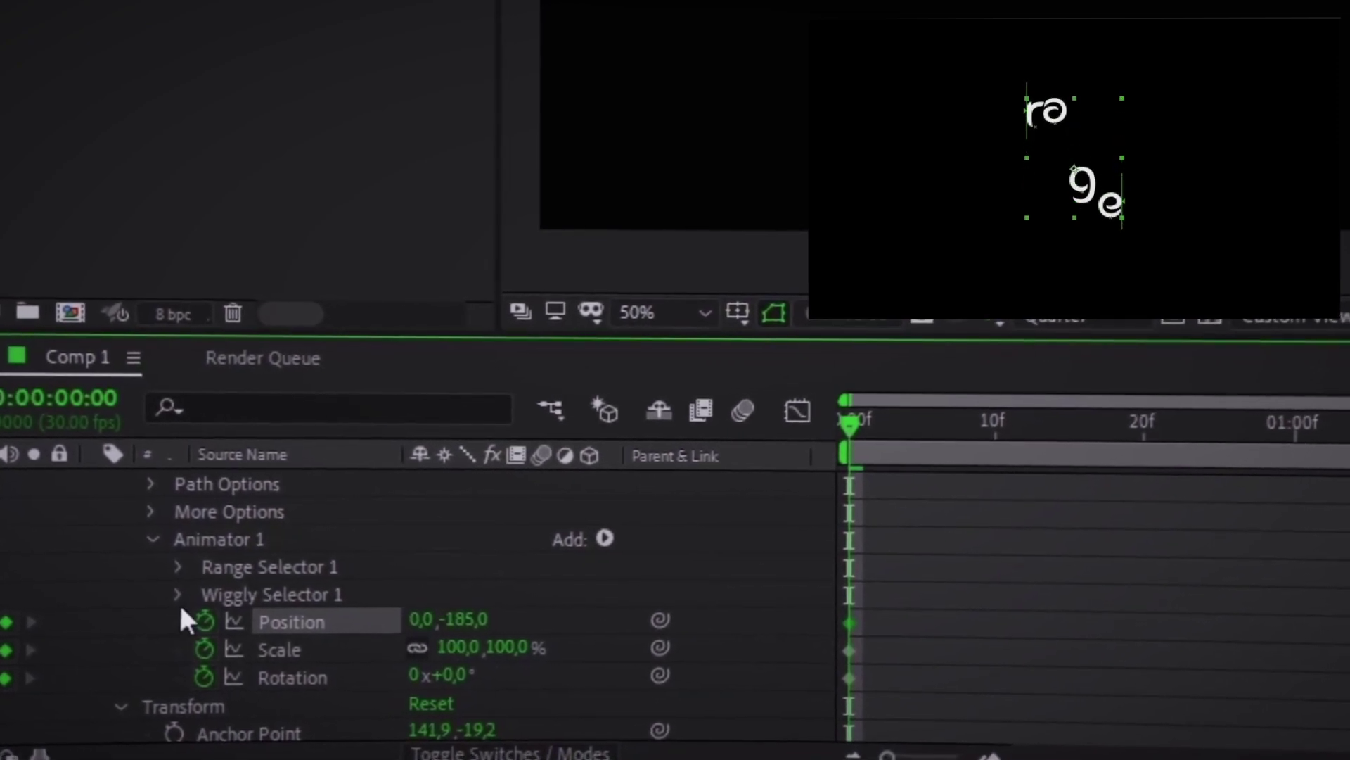
left_click_drag(425, 636, 89, 613)
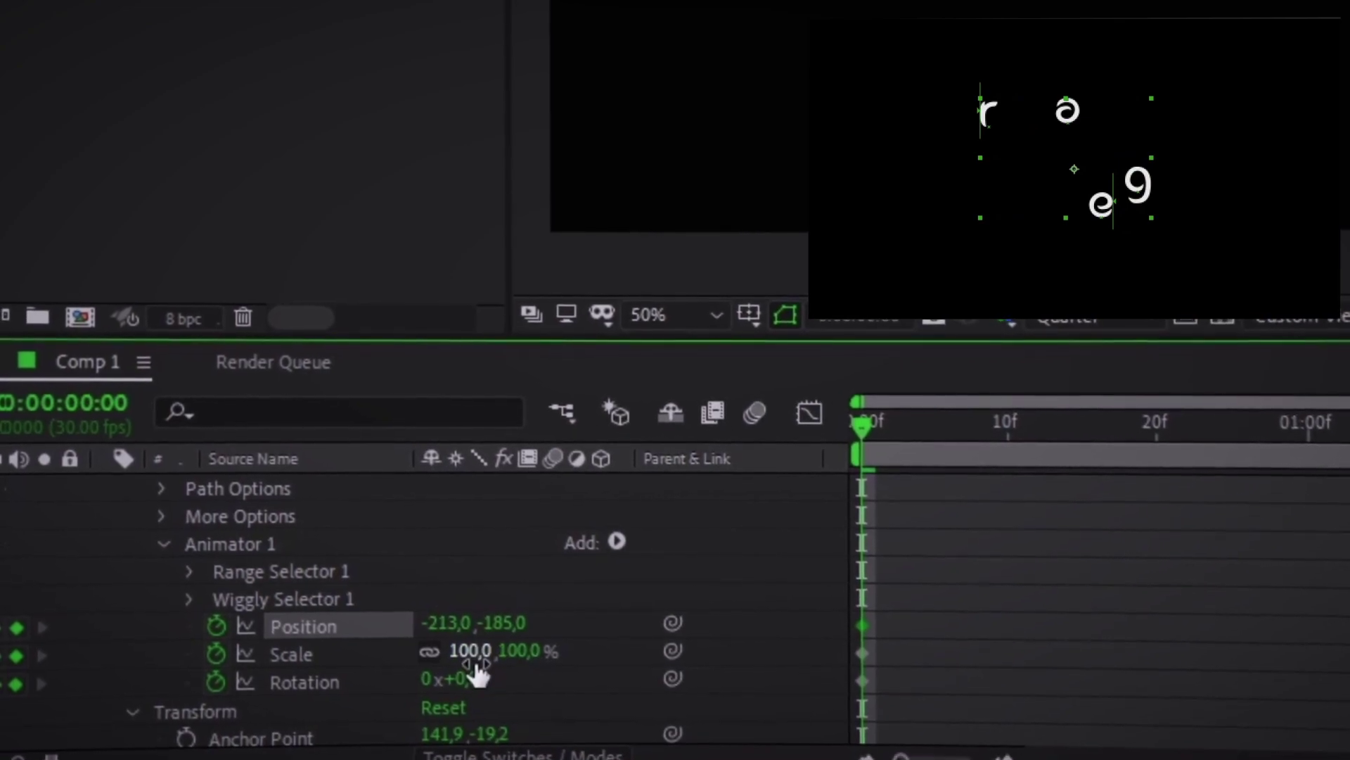
type("90")
key("Return")
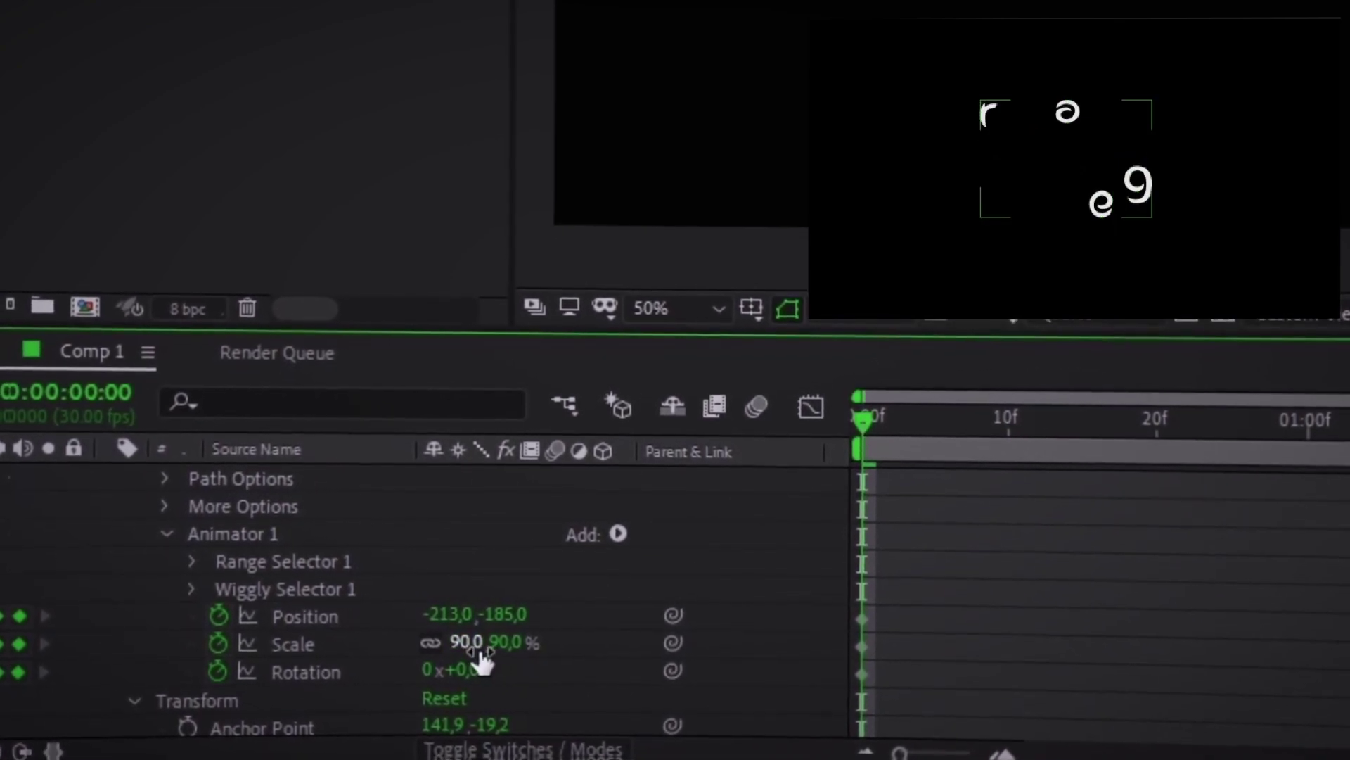
left_click_drag(476, 671, 942, 661)
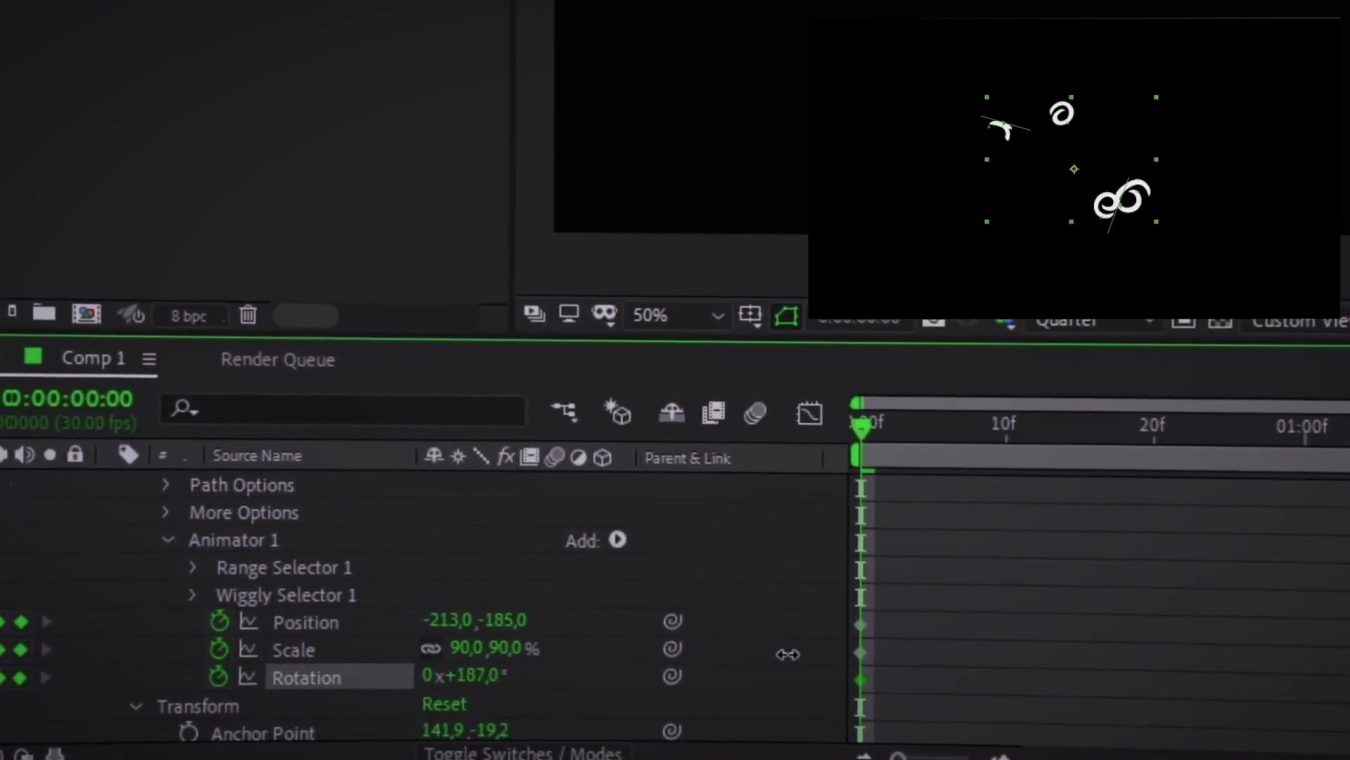
Preview the scattered, spinning letter animation from the start
key("space")
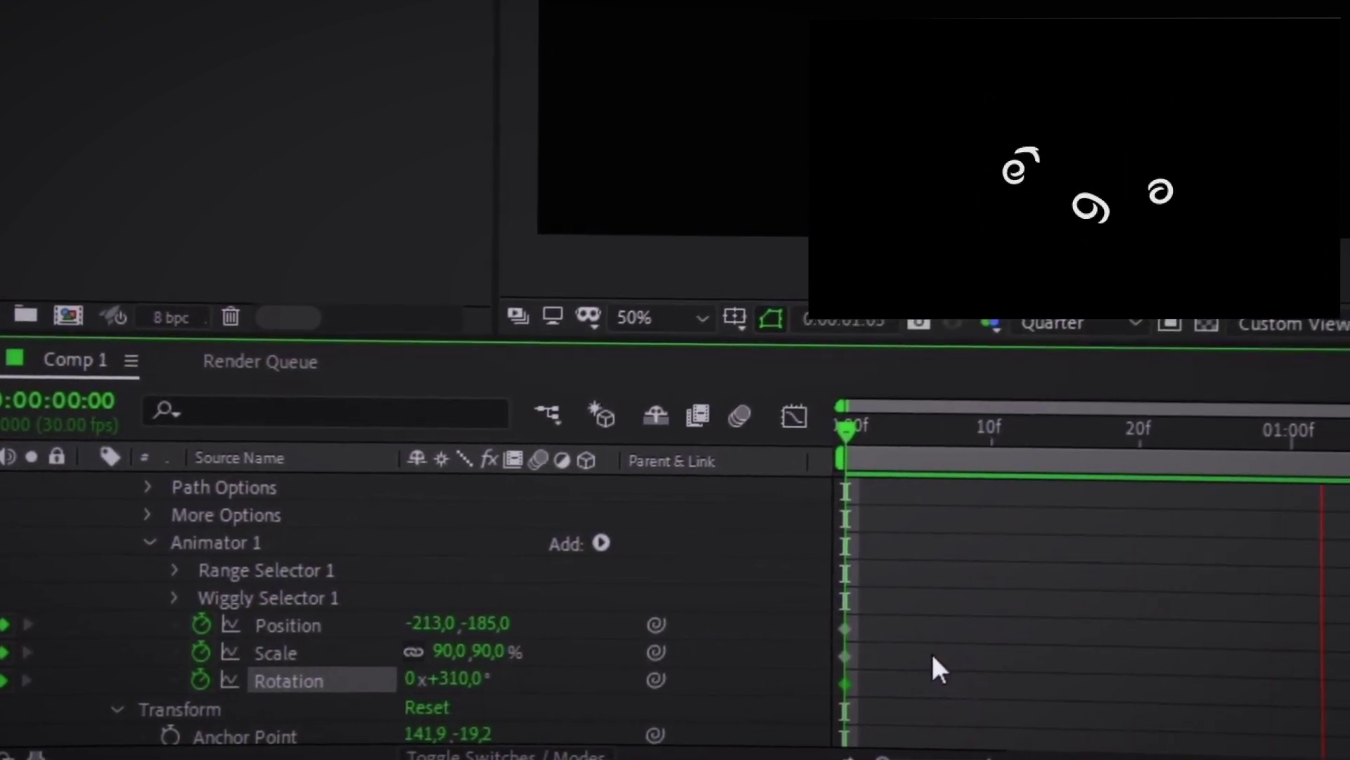
key("space")
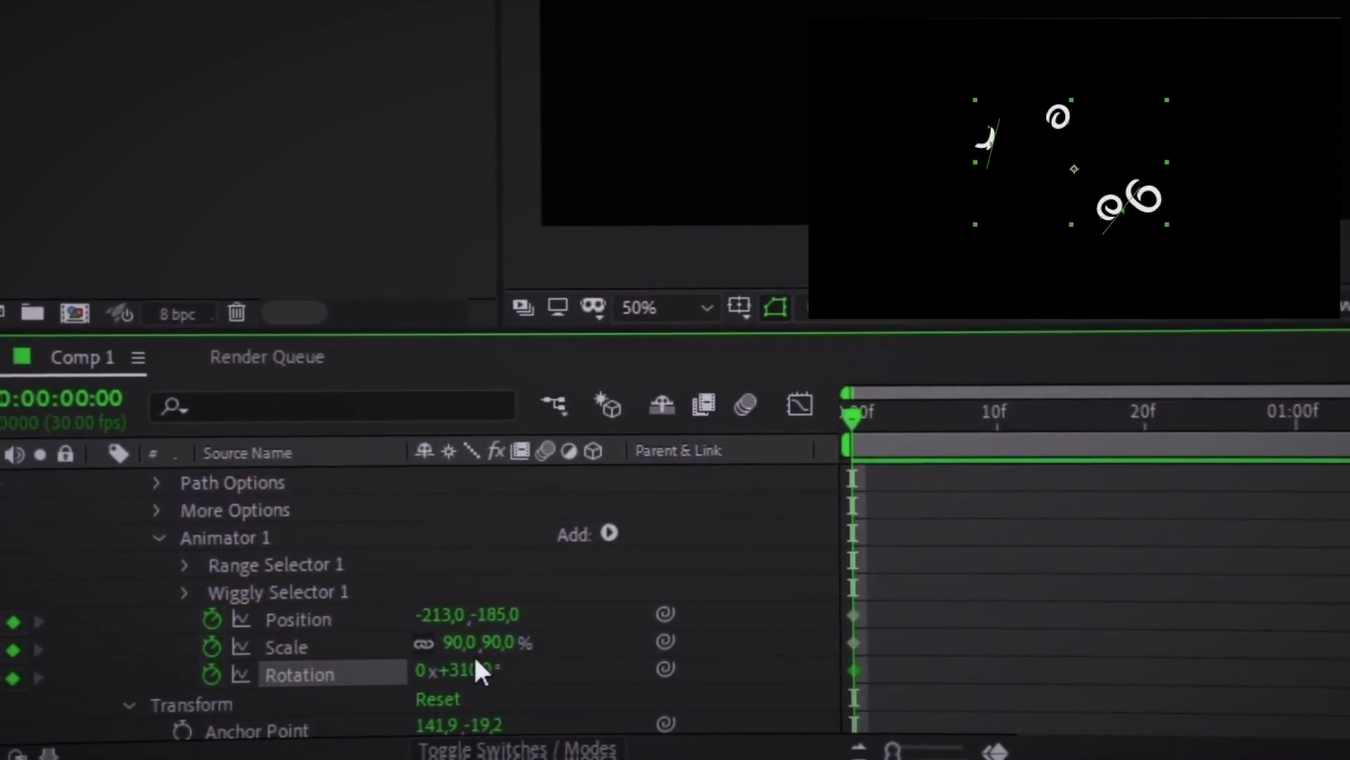
key("space")
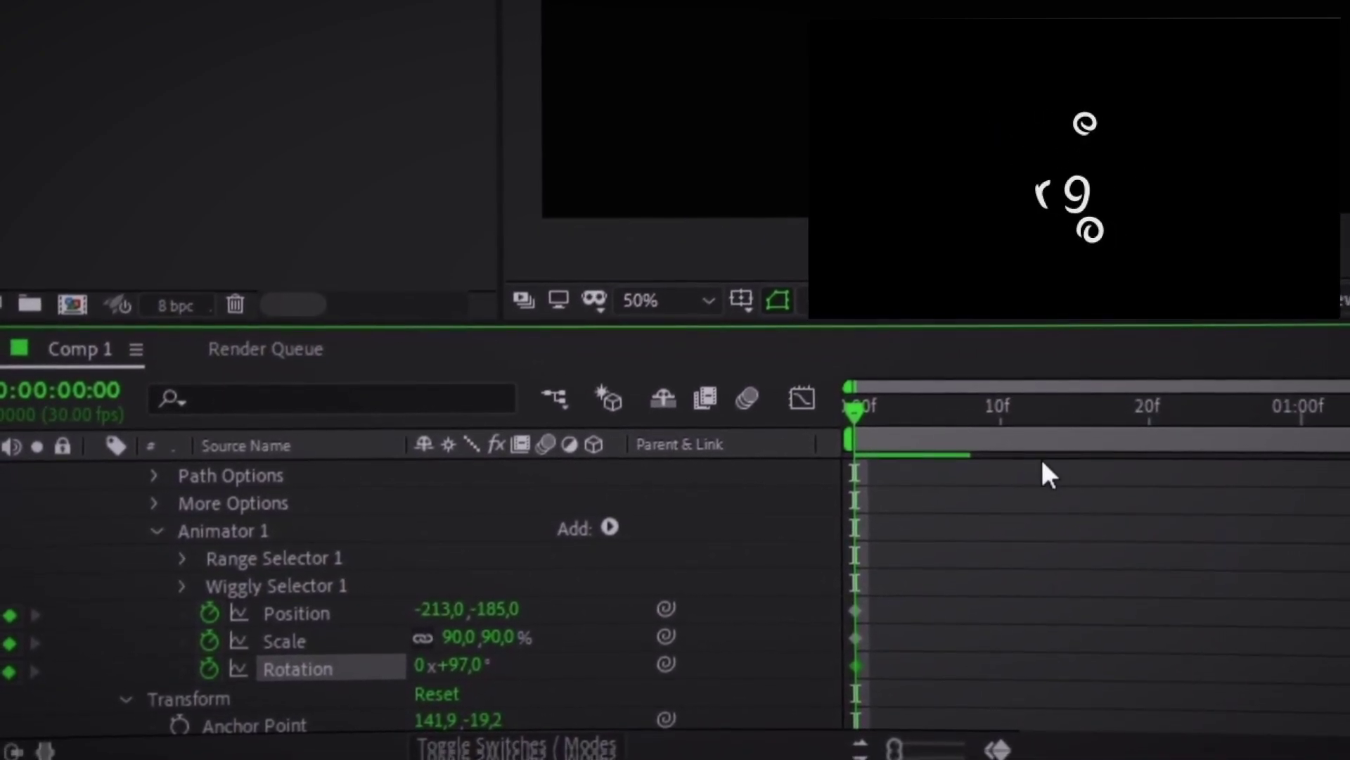
At 0:00:01:13, keyframe the animator Rotation at -15°
left_click_drag(1066, 422, 1164, 419)
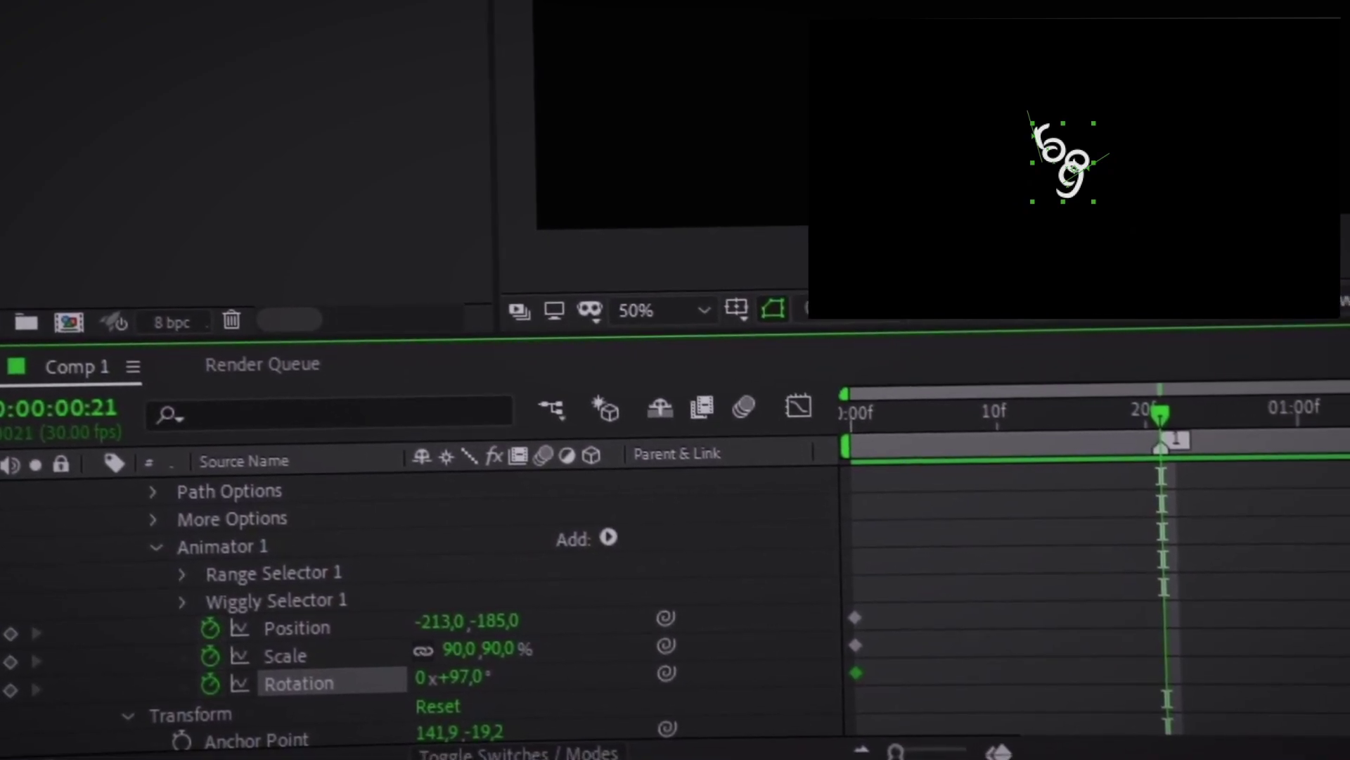
key("space")
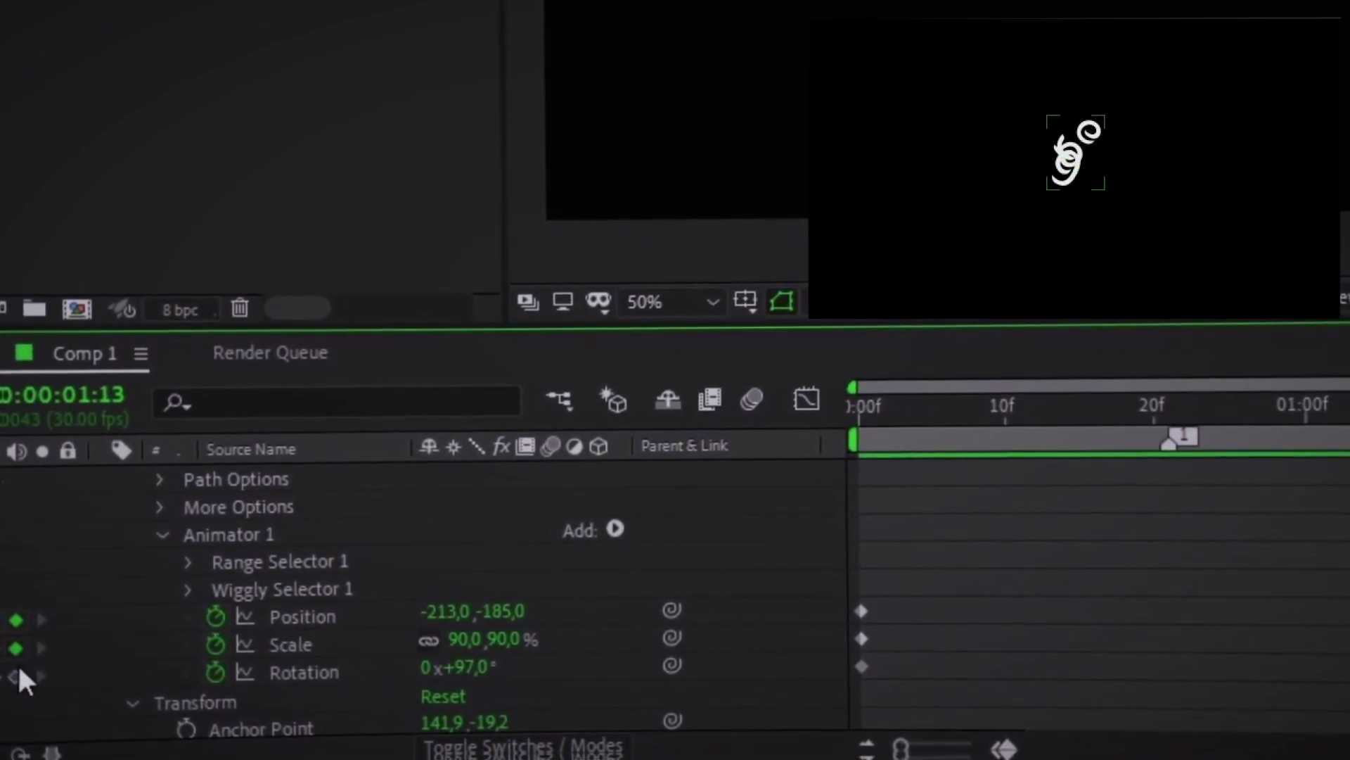
left_click(16, 677)
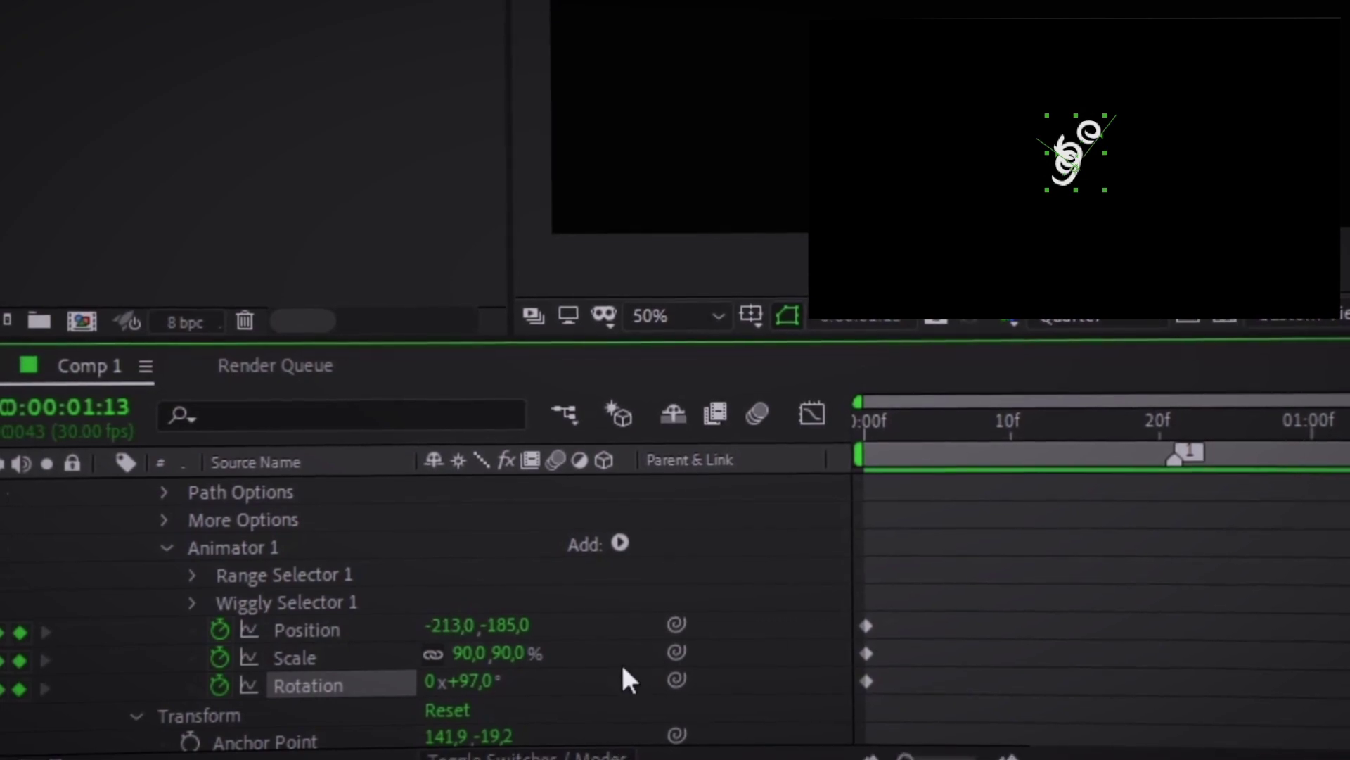
key("BackSpace")
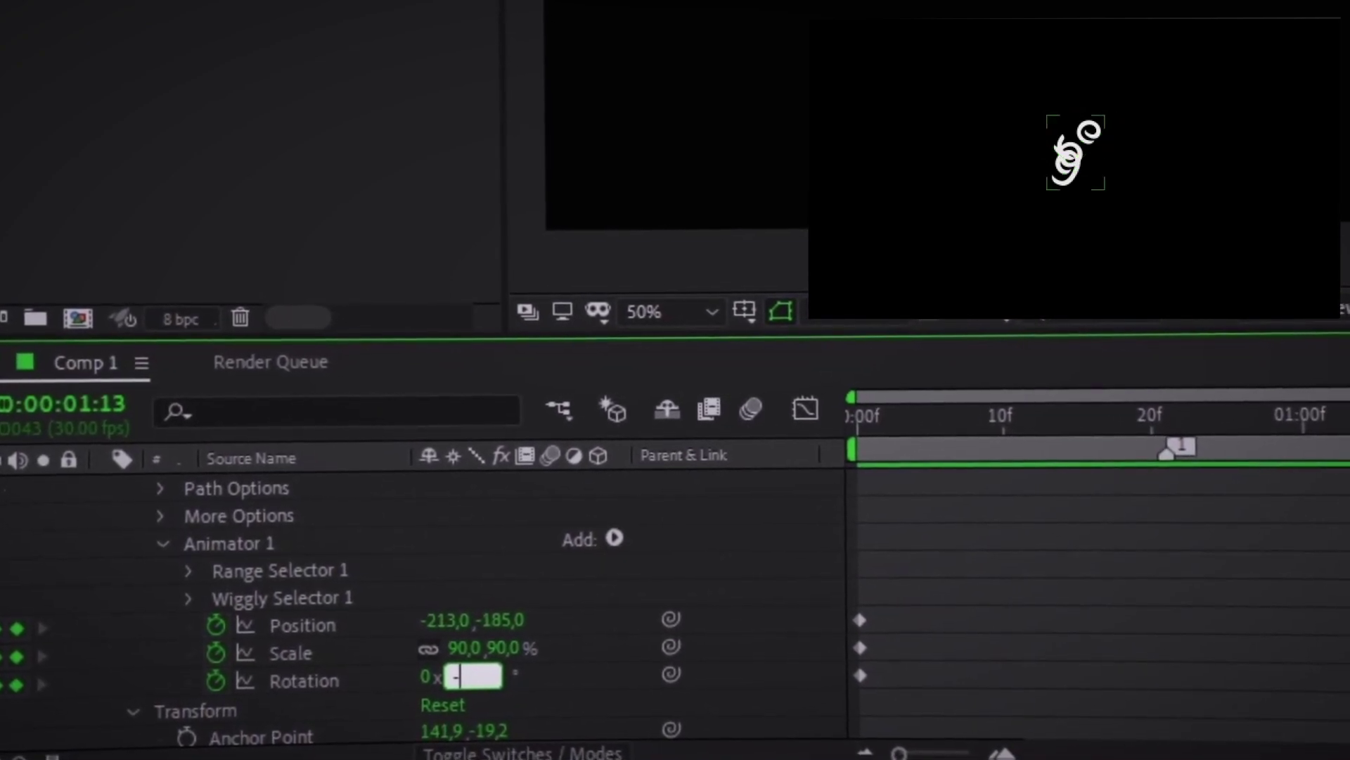
type("-15")
key("Return")
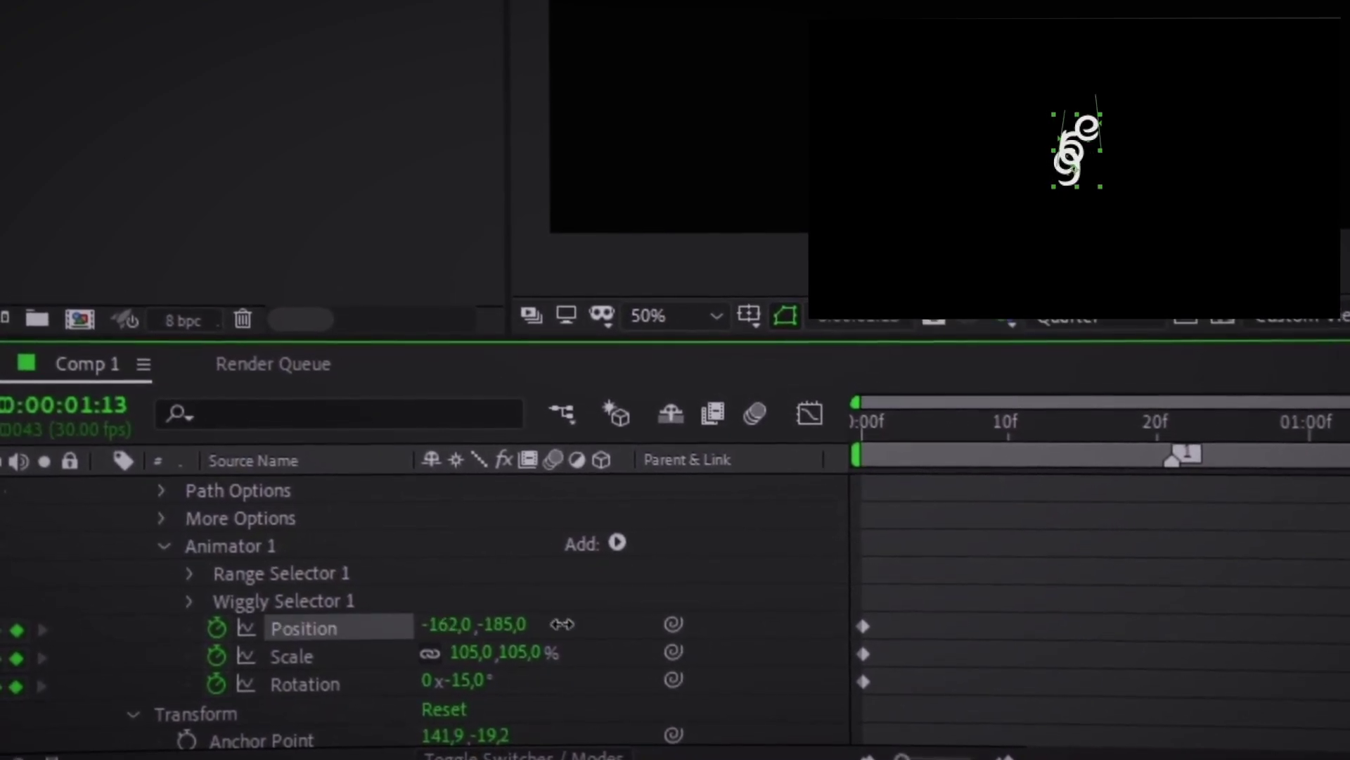
Set the animator Position to about 49,-49 so the letters spell rage
left_click_drag(562, 624, 791, 601)
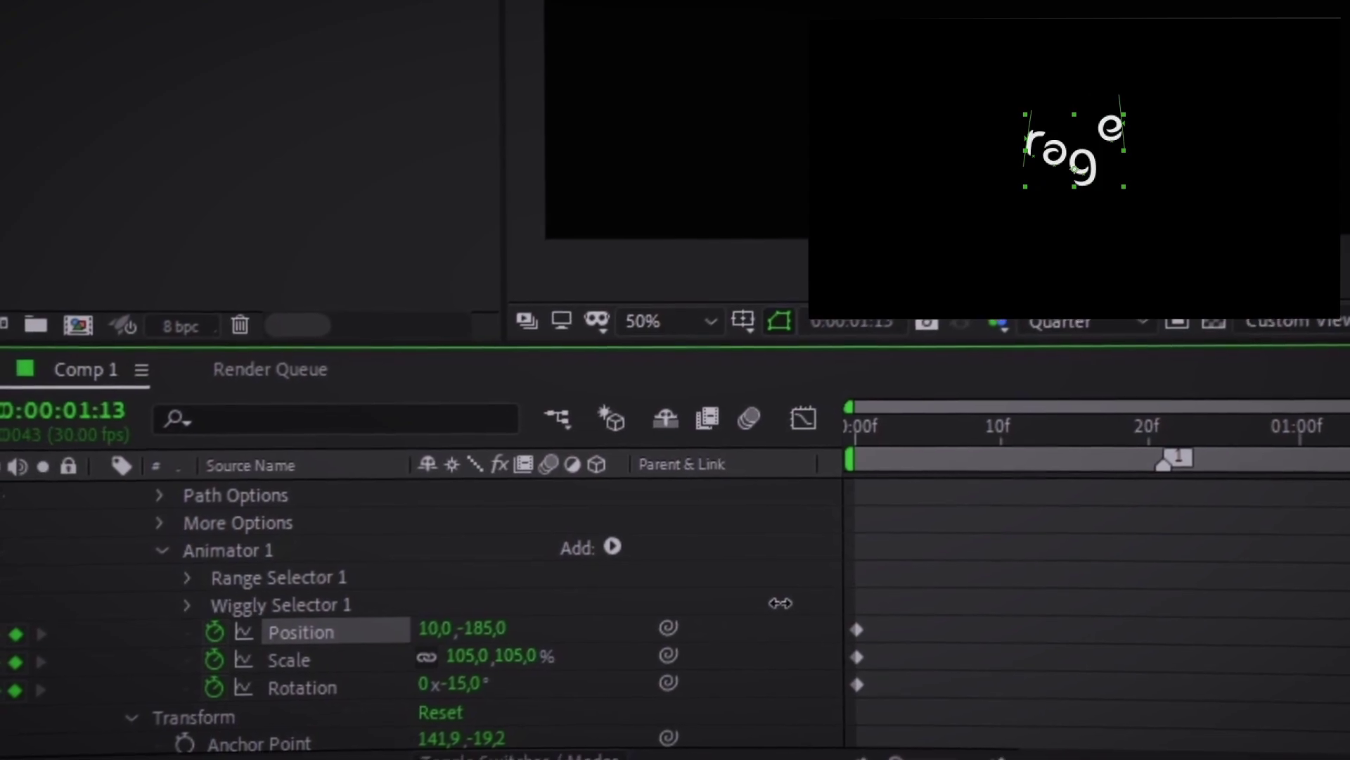
left_click_drag(785, 583, 791, 577)
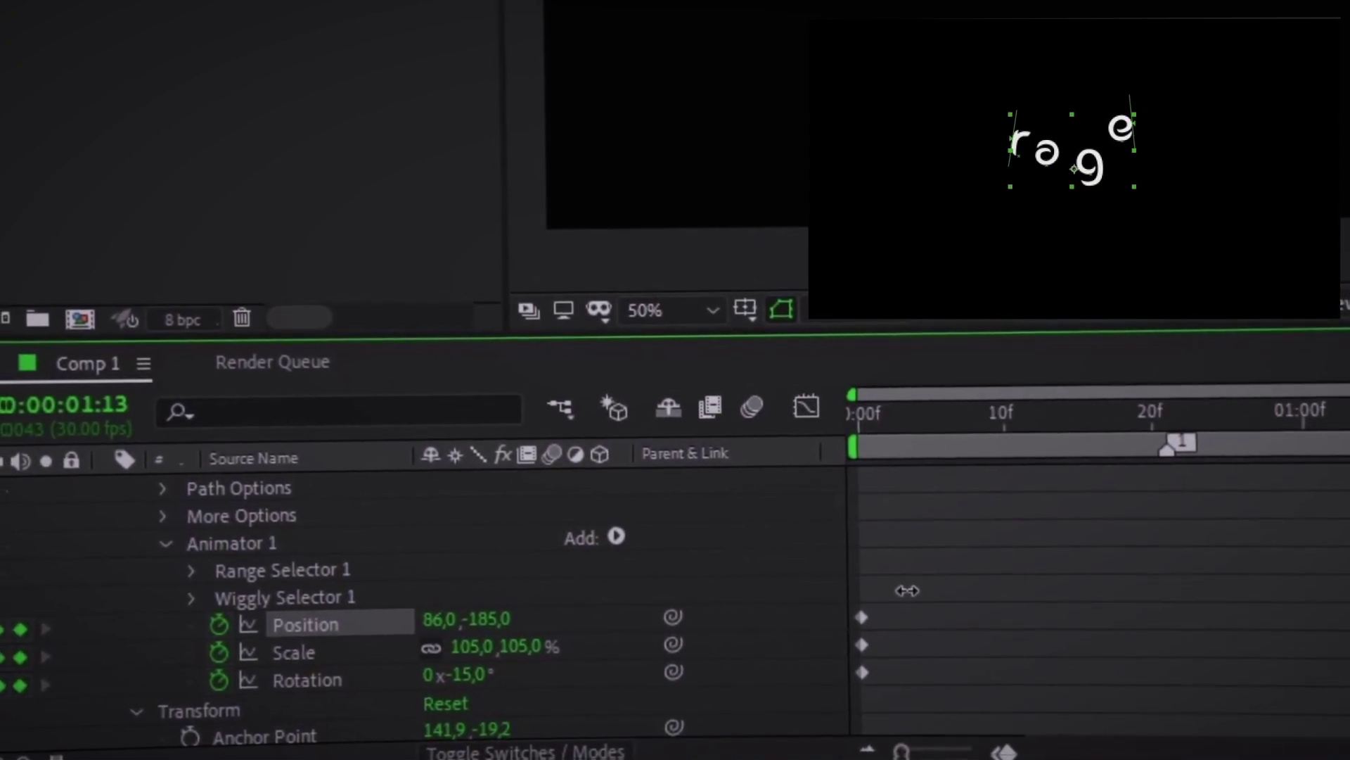
left_click_drag(907, 590, 847, 605)
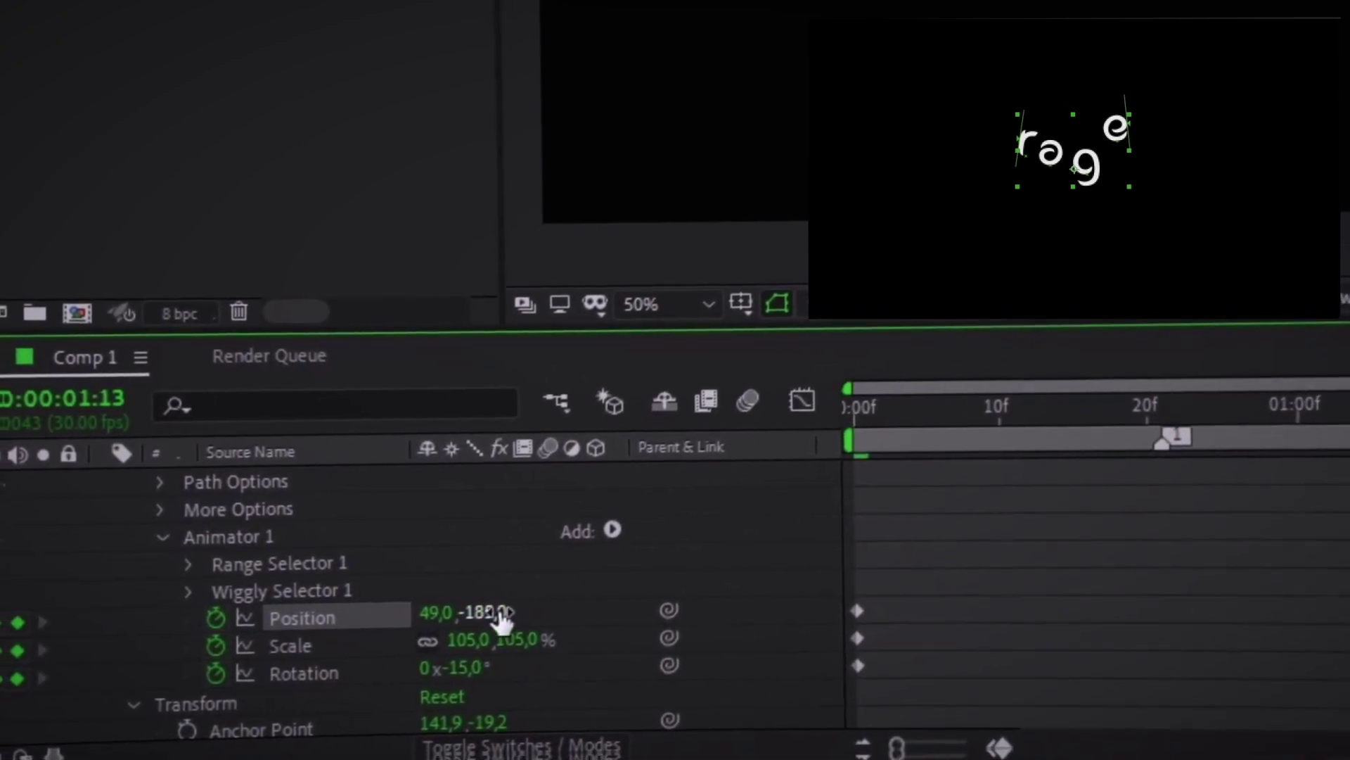
left_click_drag(392, 606, 651, 614)
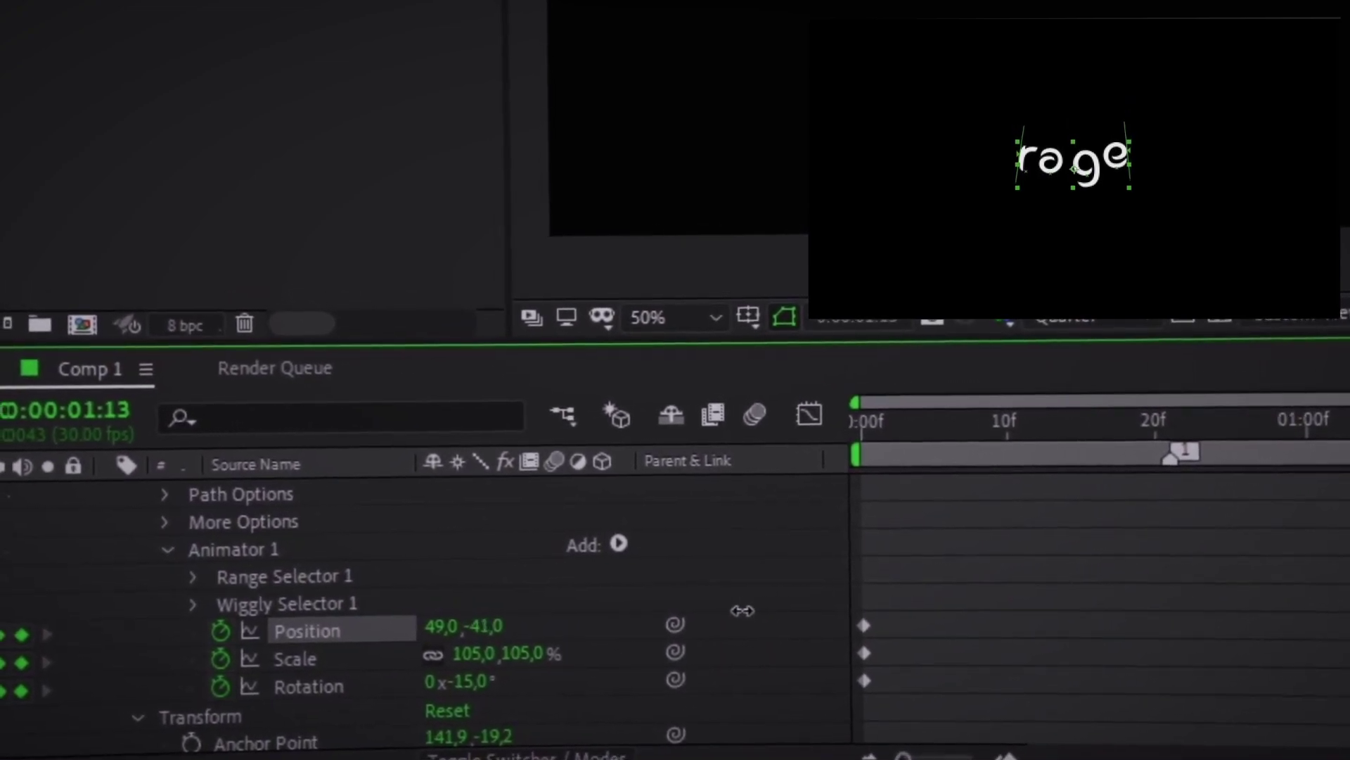
left_click_drag(717, 608, 738, 611)
left_click_drag(449, 613, 450, 626)
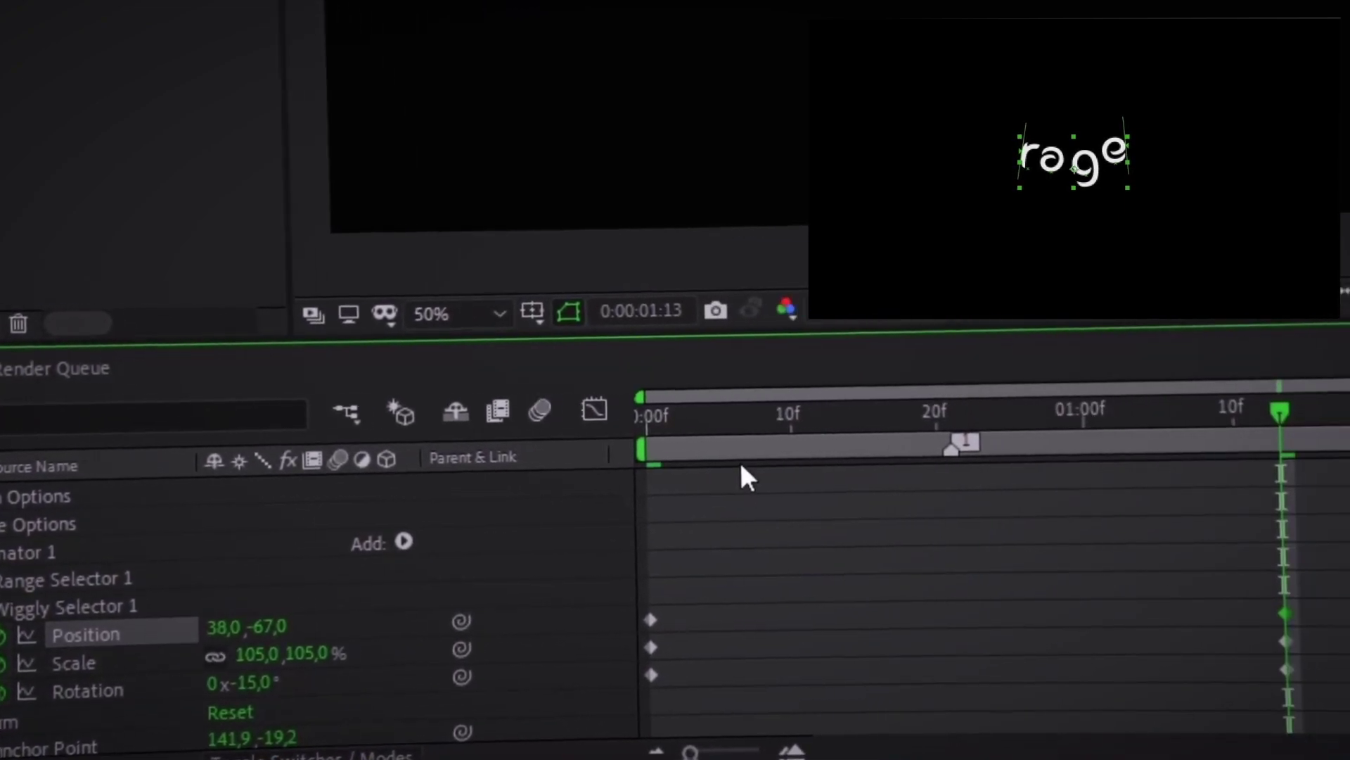
Preview the assembly, then select all the animator keyframes
key("space")
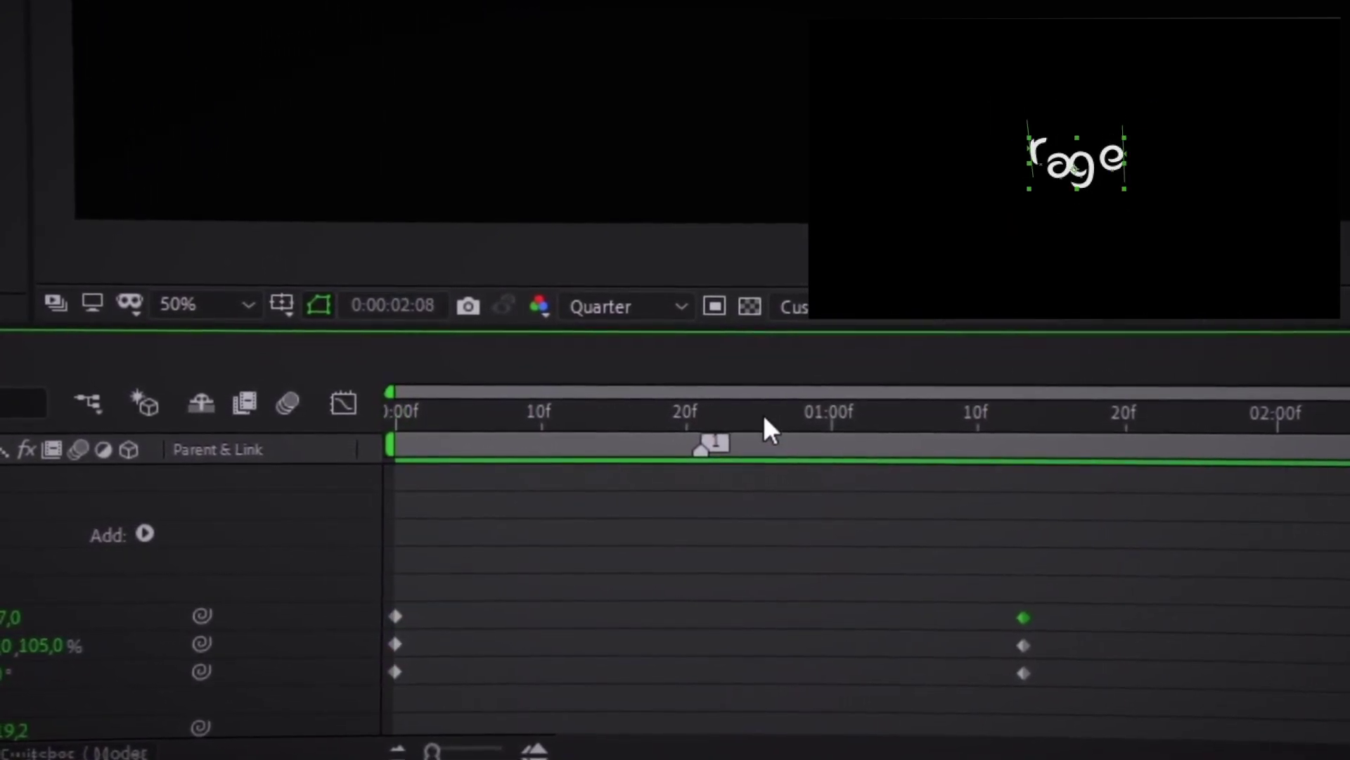
key("space")
left_click_drag(1171, 625, 408, 718)
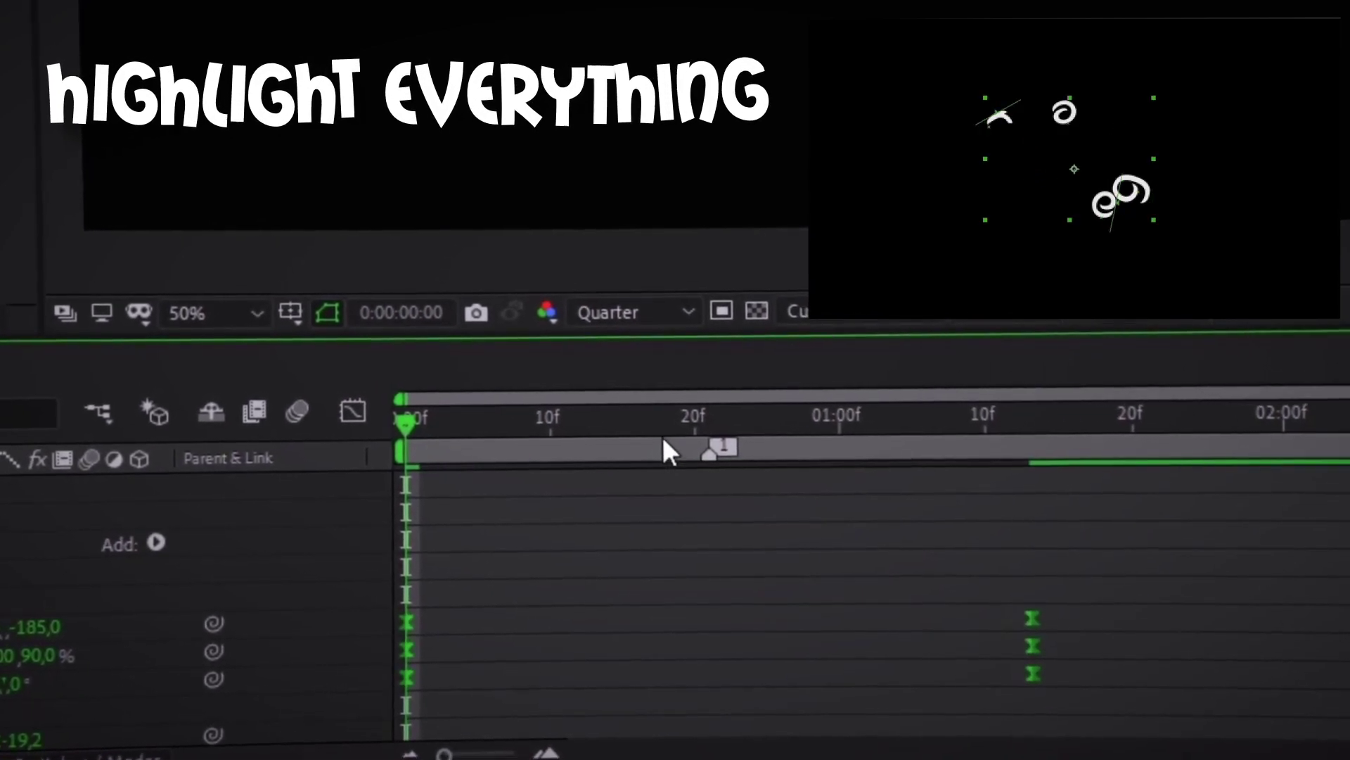
Easy Ease all Animator 1 keyframes and pull the handles to ~80% influence for a sharp peak
left_click(703, 418)
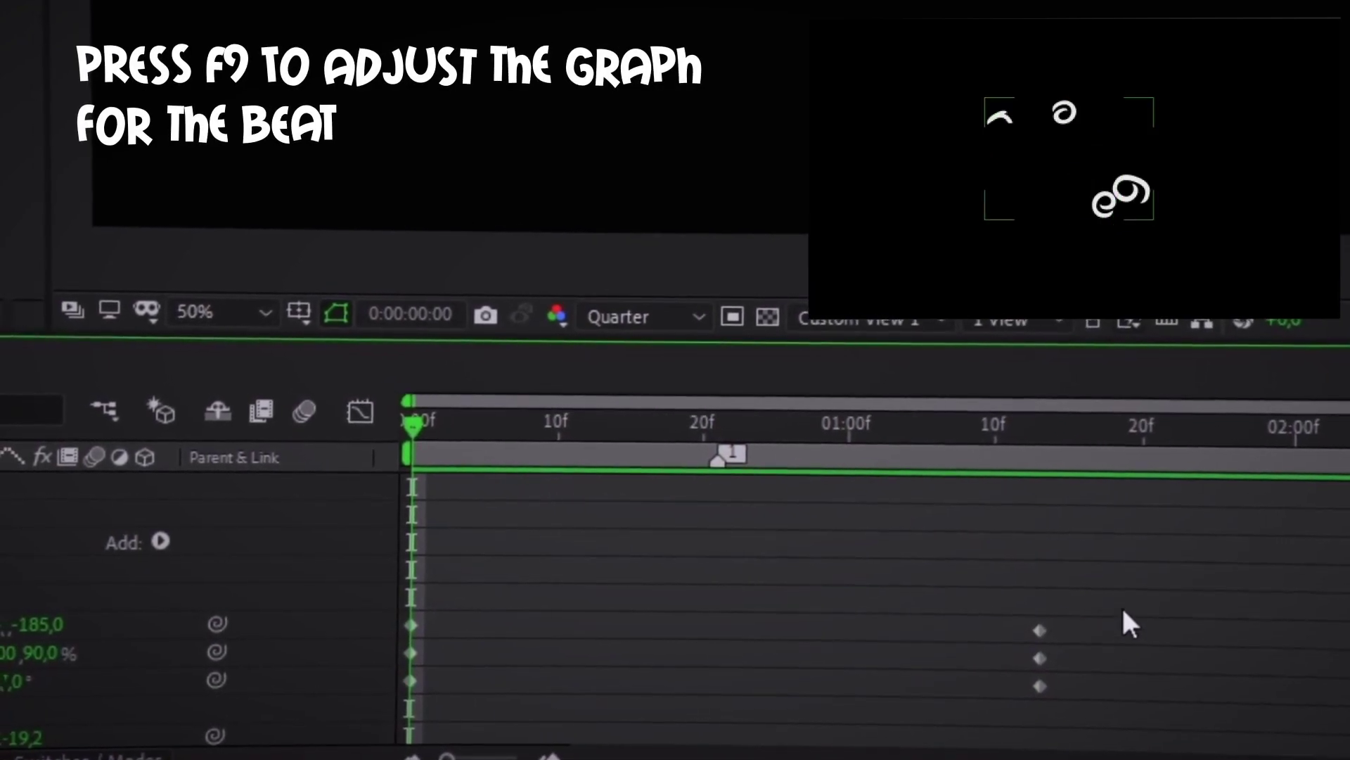
left_click_drag(1123, 611, 392, 707)
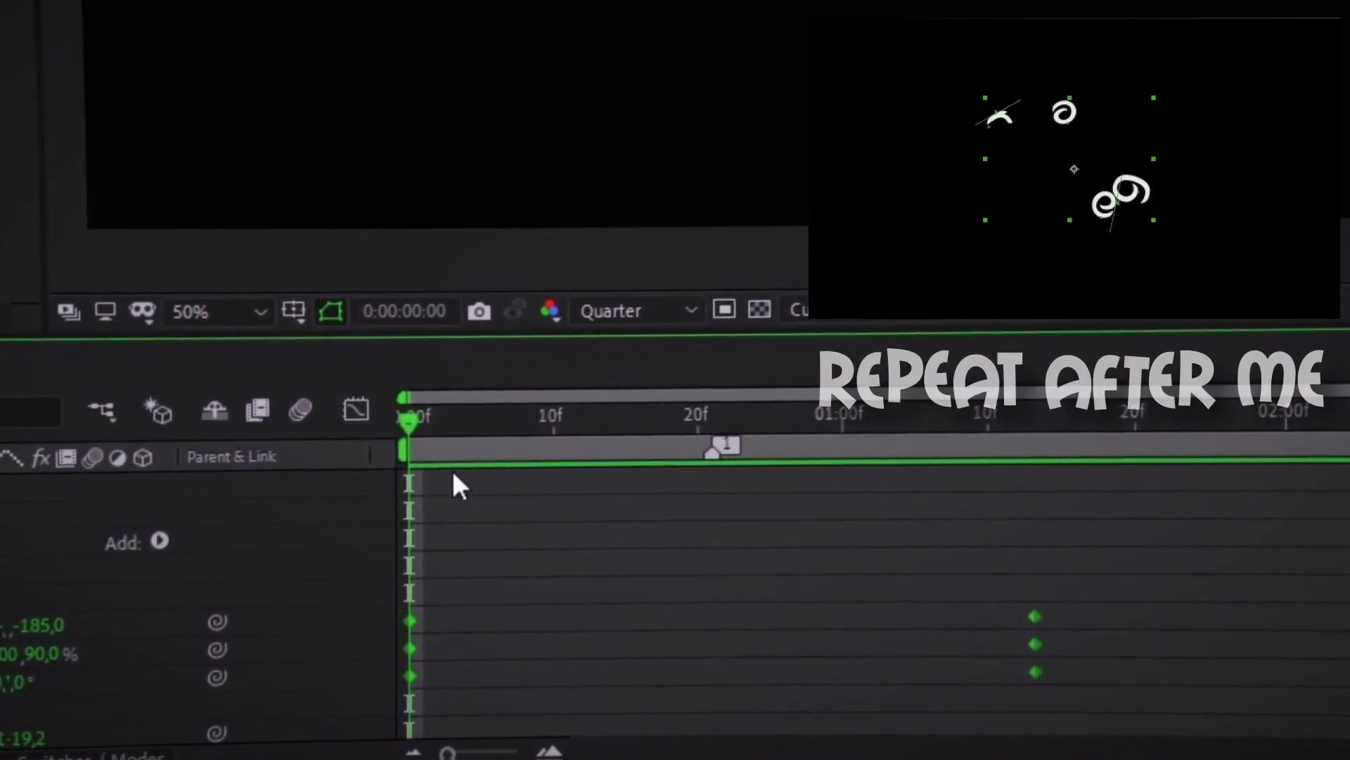
left_click(350, 408)
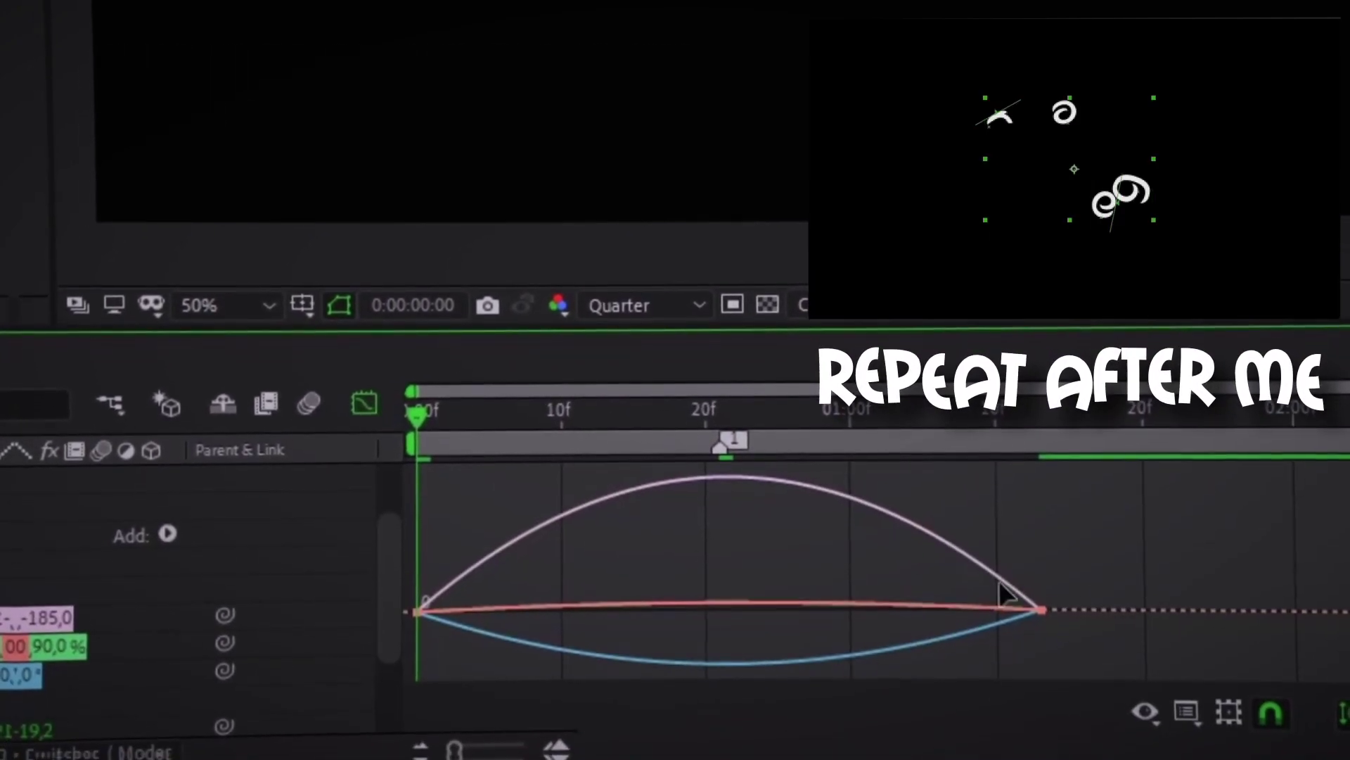
left_click(700, 412)
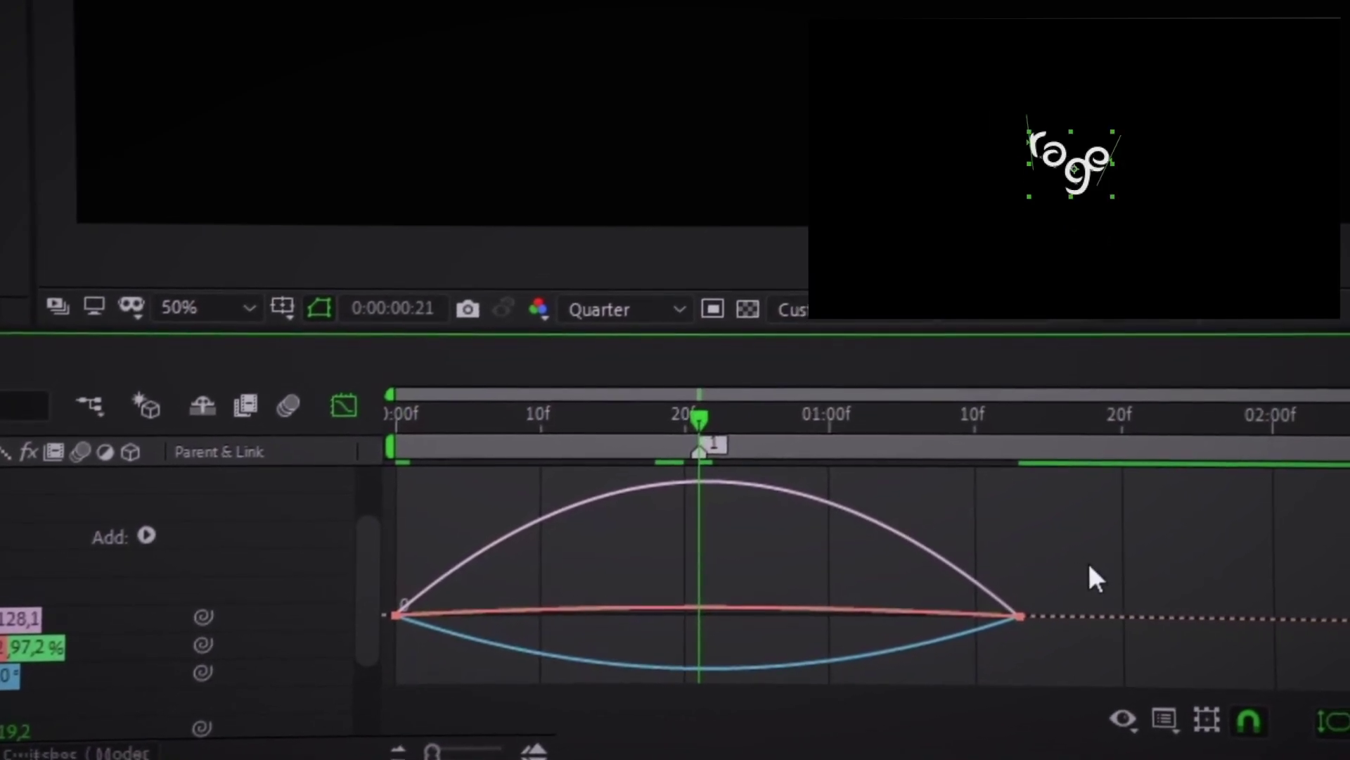
left_click_drag(1091, 576, 288, 665)
key("F9")
left_click_drag(505, 626, 647, 622)
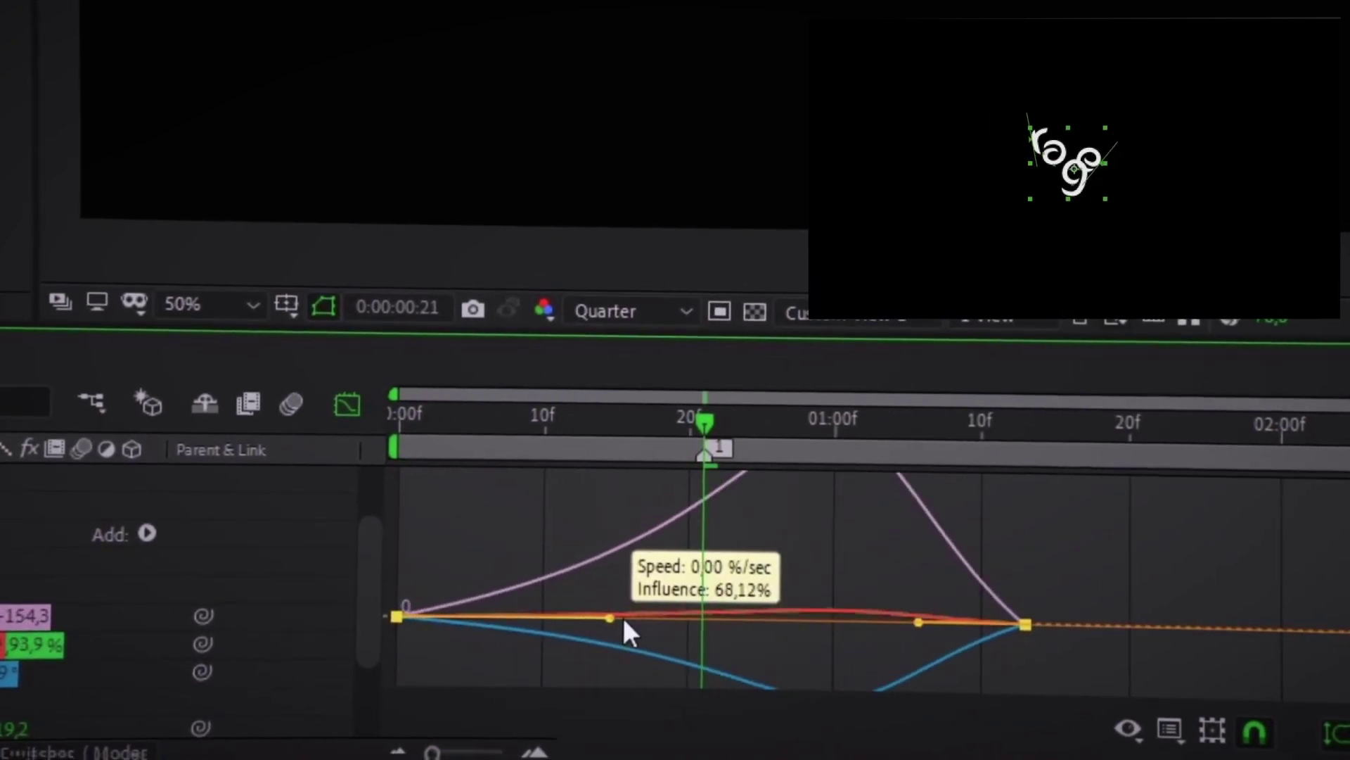
left_click_drag(927, 629, 772, 628)
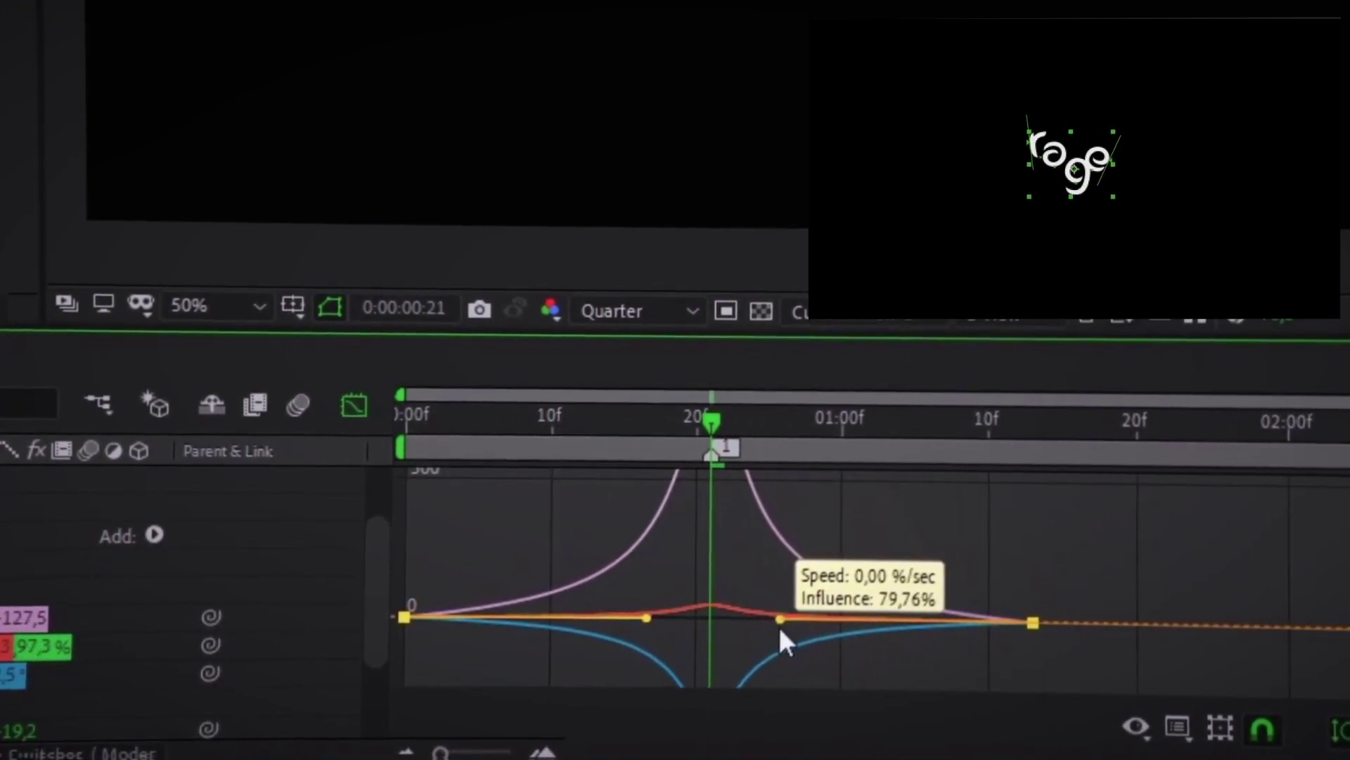
left_click(371, 593)
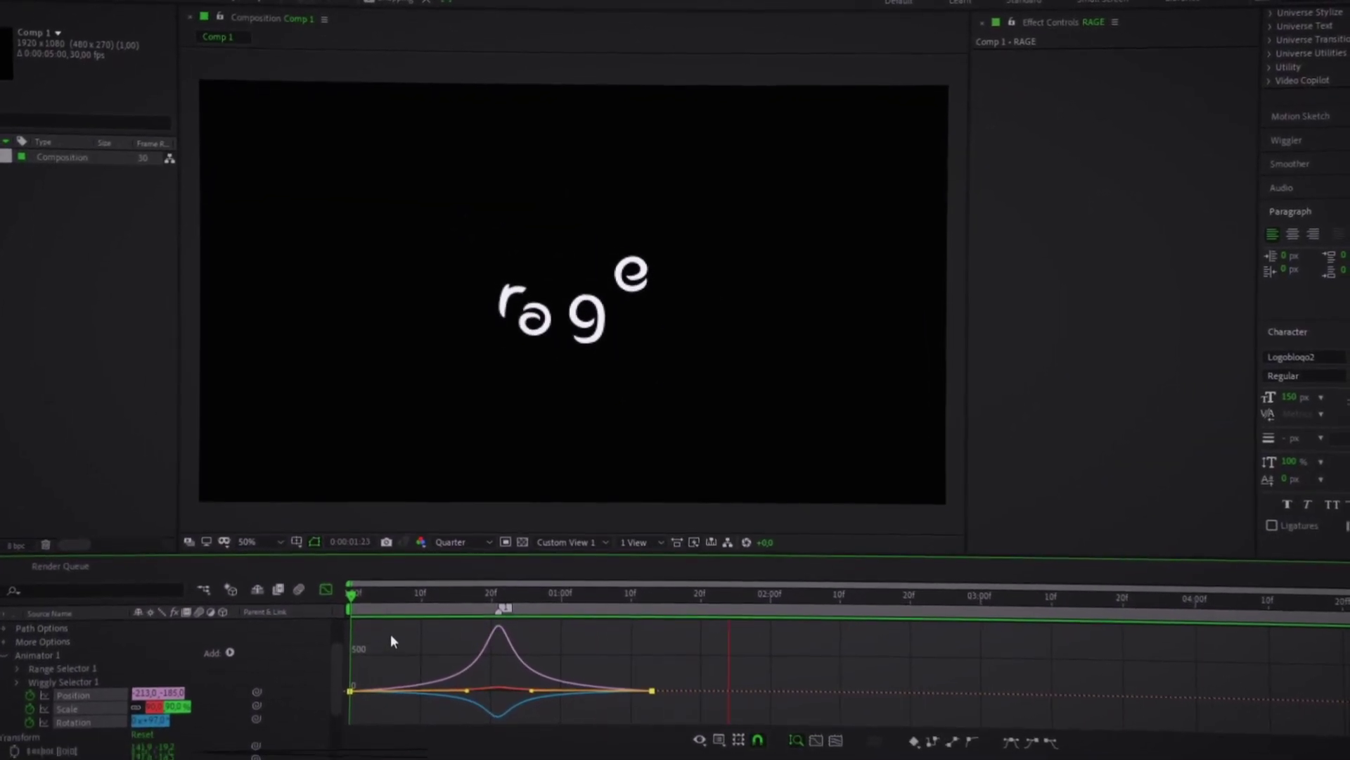
left_click(317, 591)
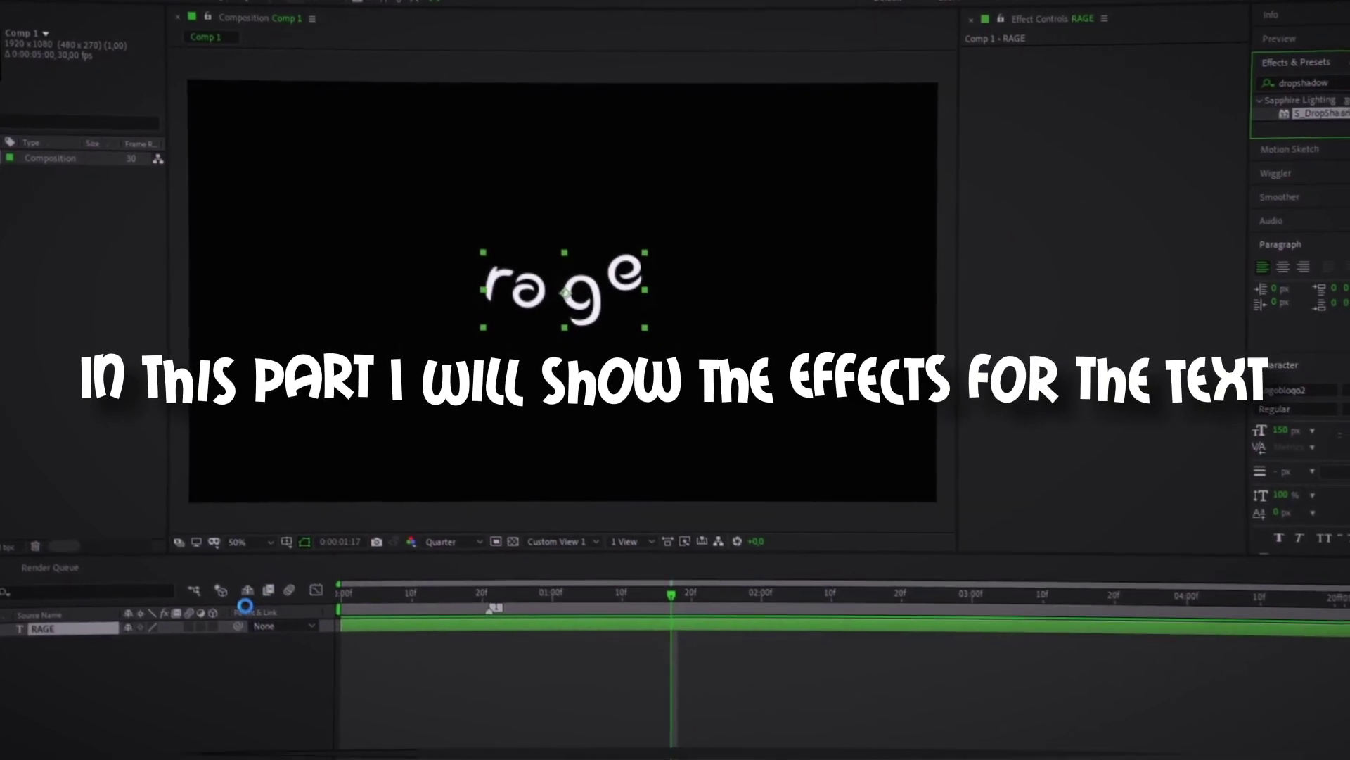
Apply S_DropShadow to RAGE and place a Dark Gray Solid 1 backdrop beneath it
left_click_drag(1174, 174, 706, 635)
right_click(45, 676)
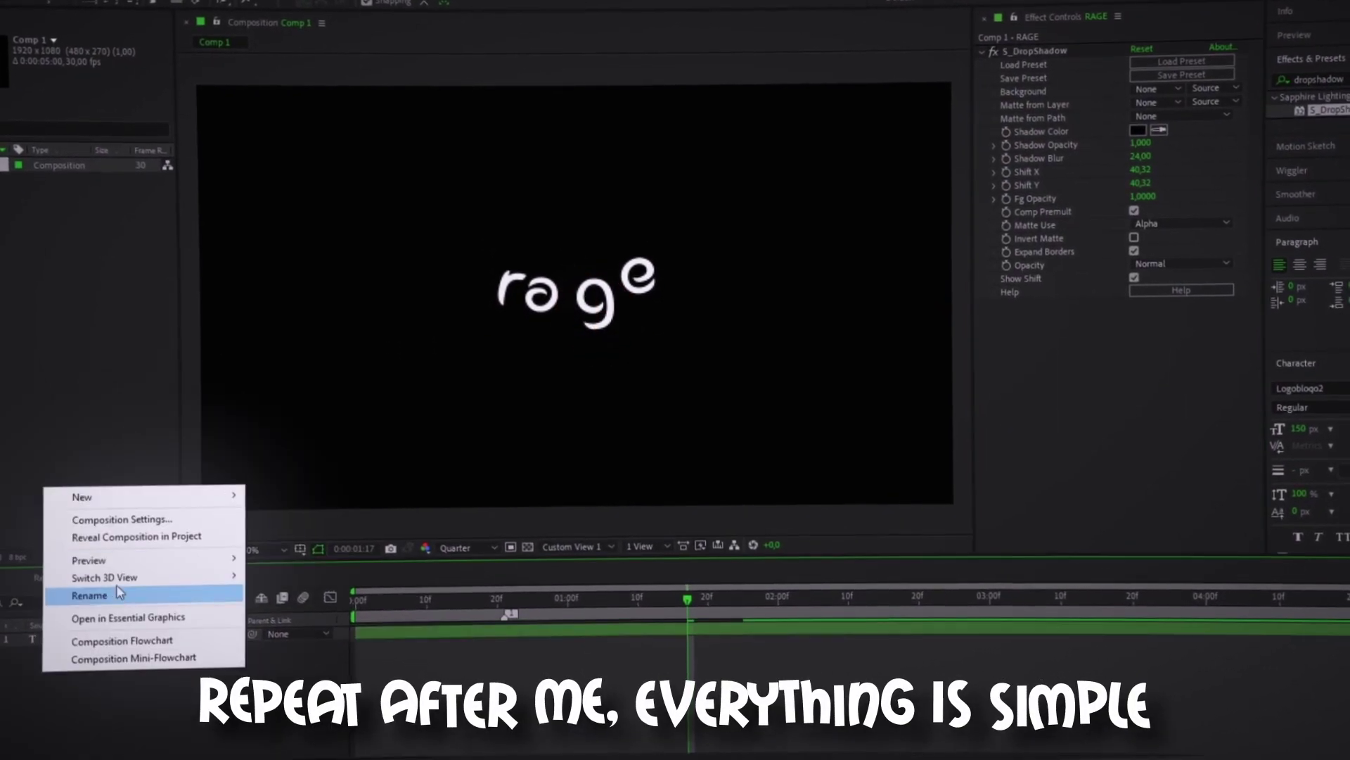
mouse_move(178, 485)
left_click(296, 524)
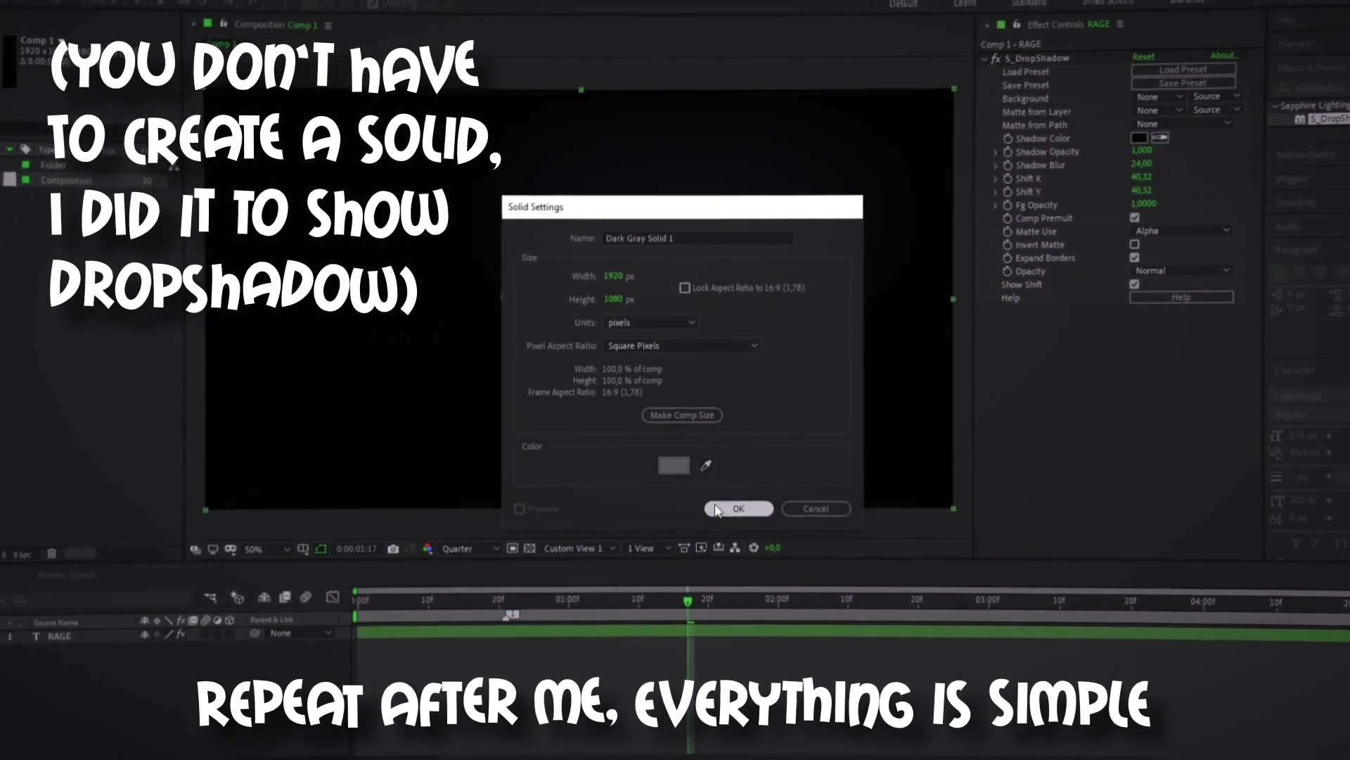
key("Return")
left_click_drag(62, 654, 74, 625)
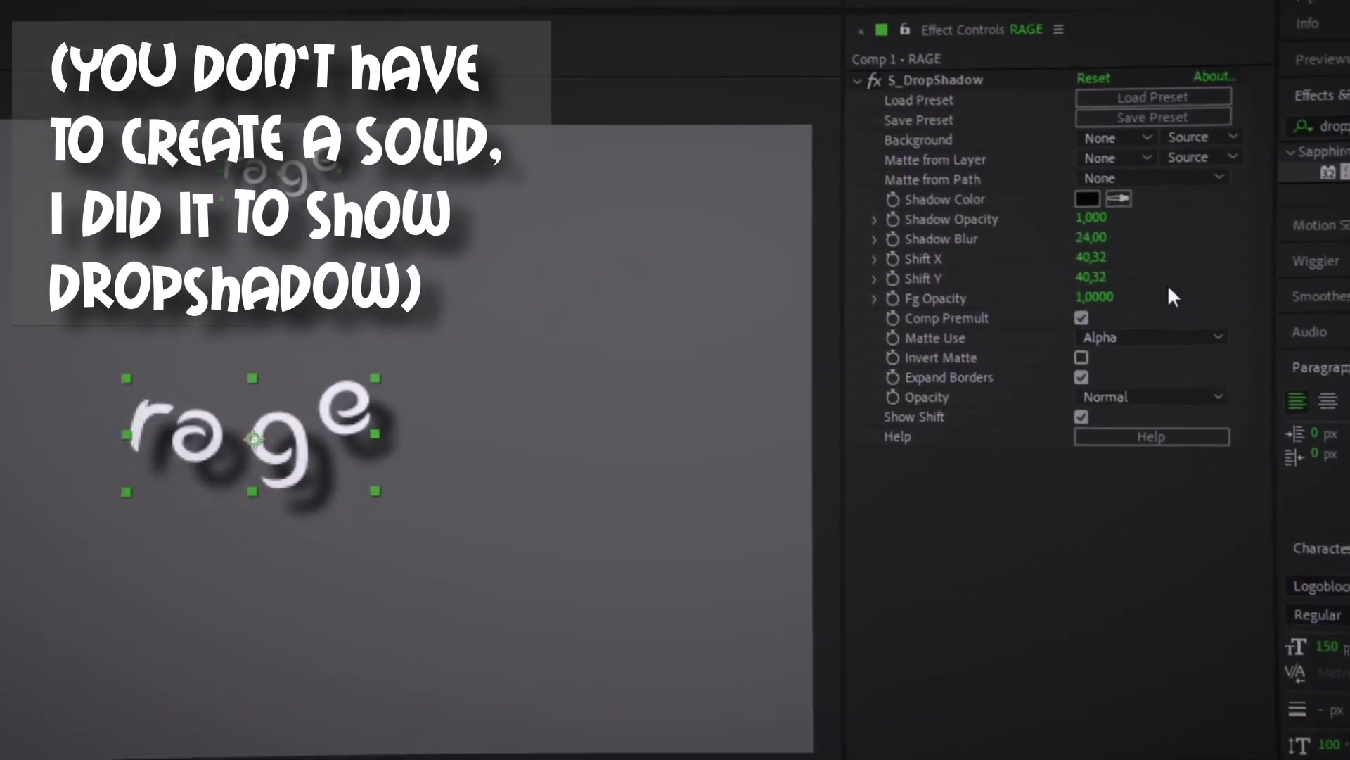
Set the drop shadow's Shift X and Shift Y to 15 and Shadow Blur to 32
left_click_drag(1028, 380, 952, 382)
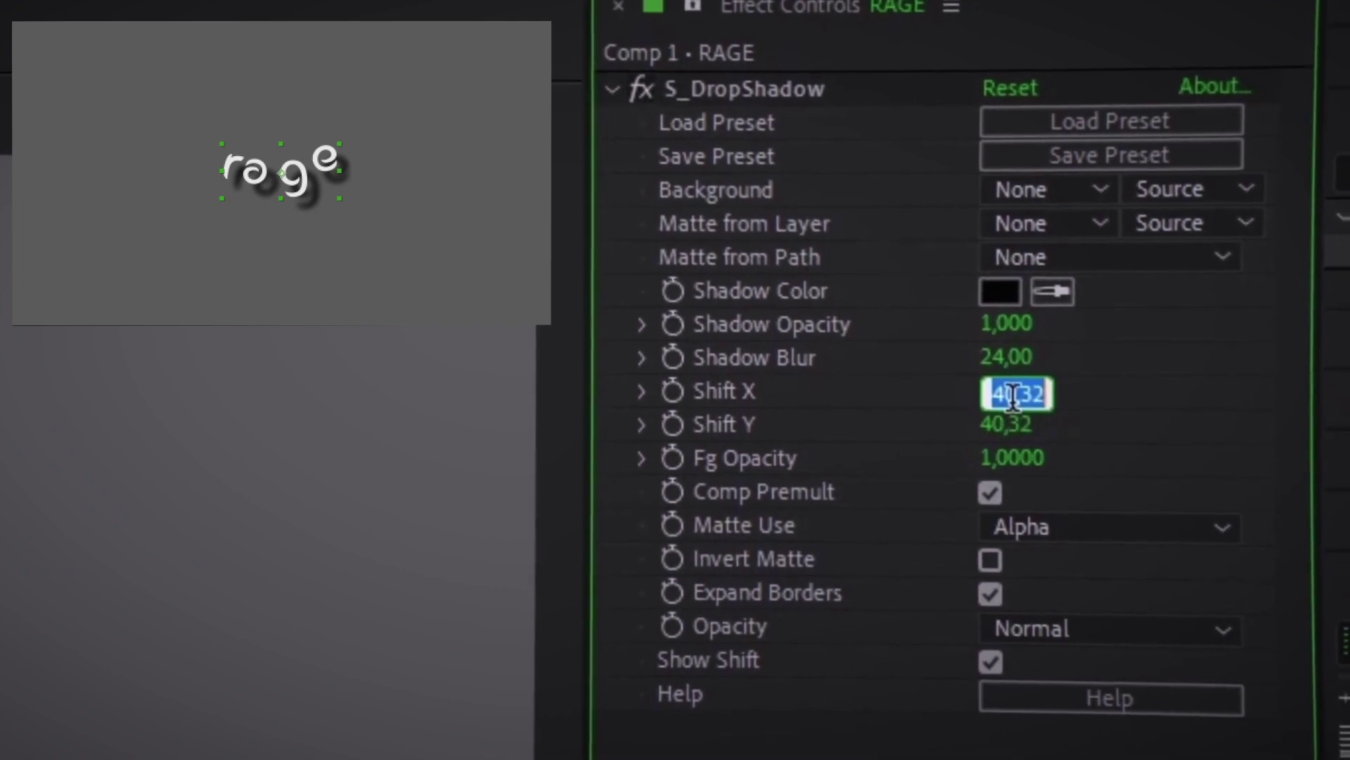
type("25")
key("Return")
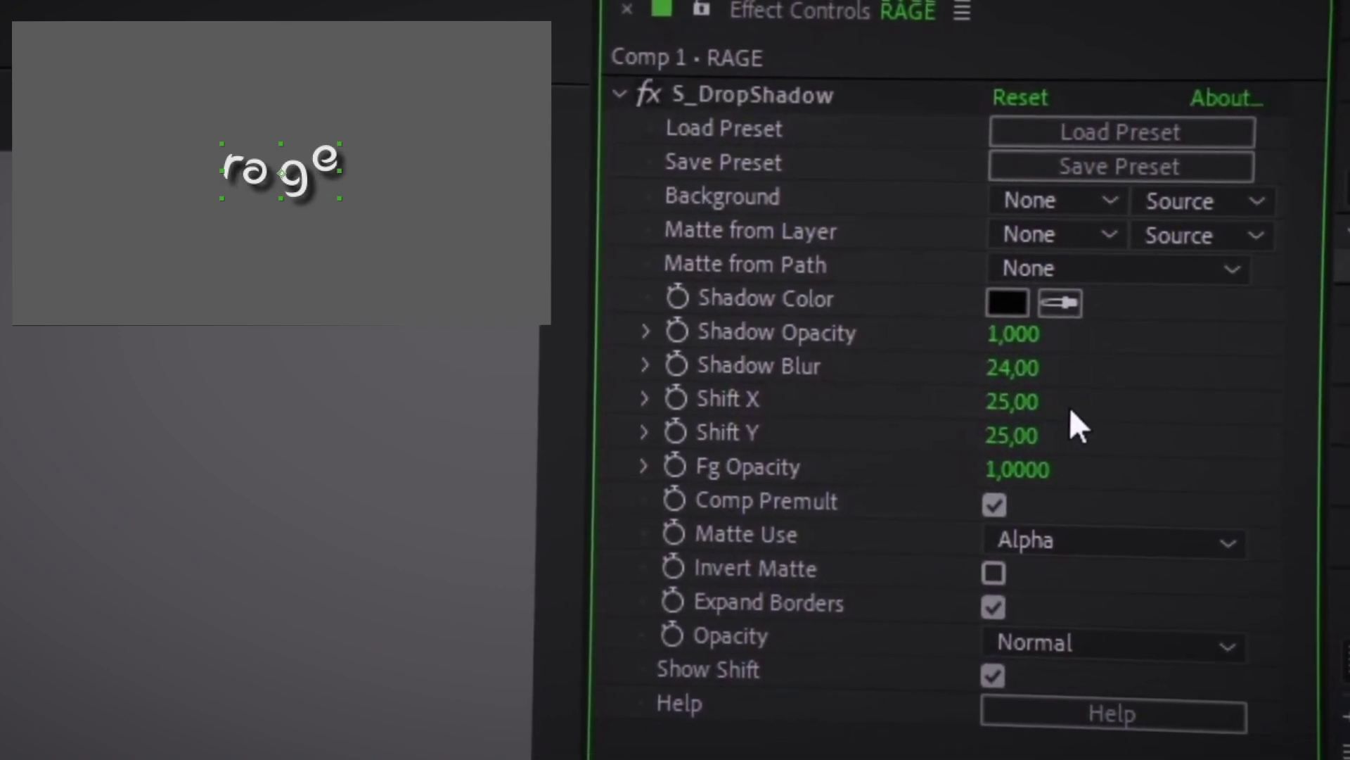
type("15")
key("Return")
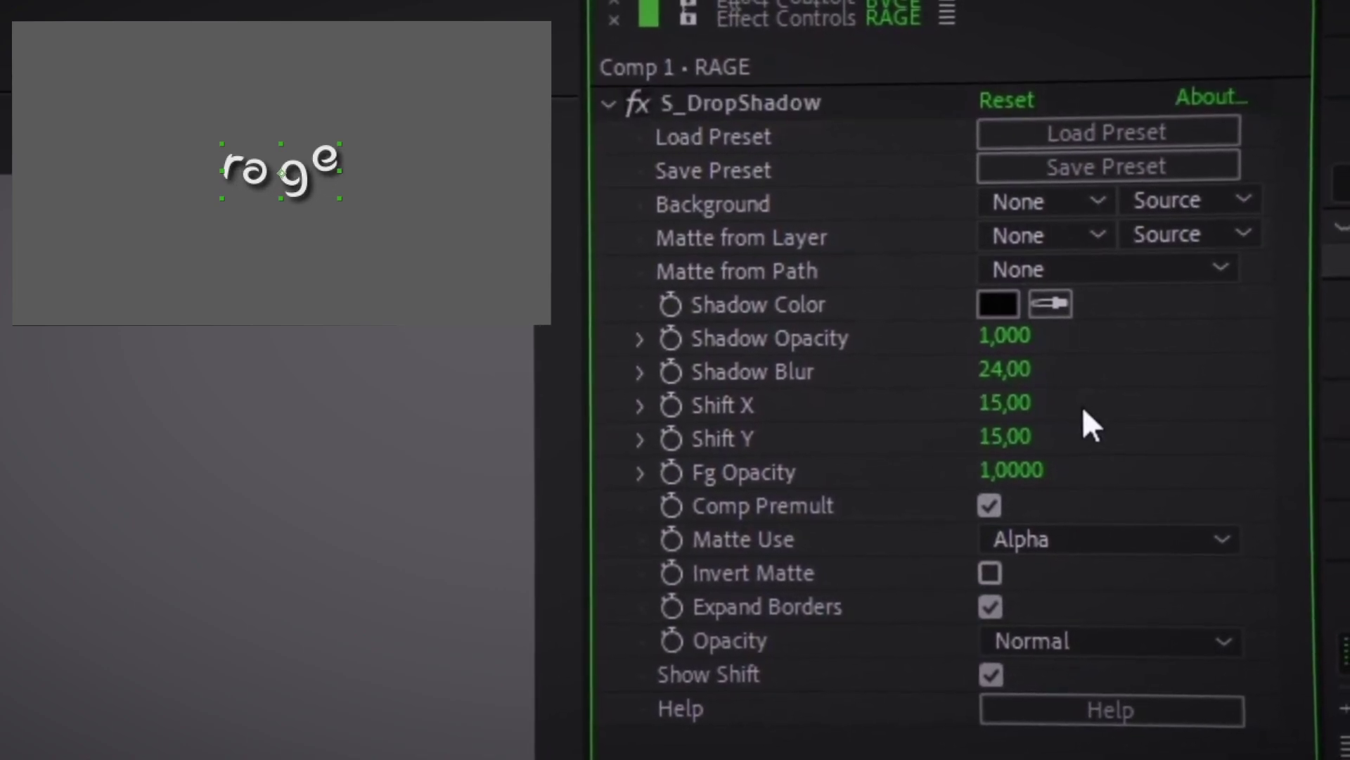
left_click_drag(1025, 373, 1037, 374)
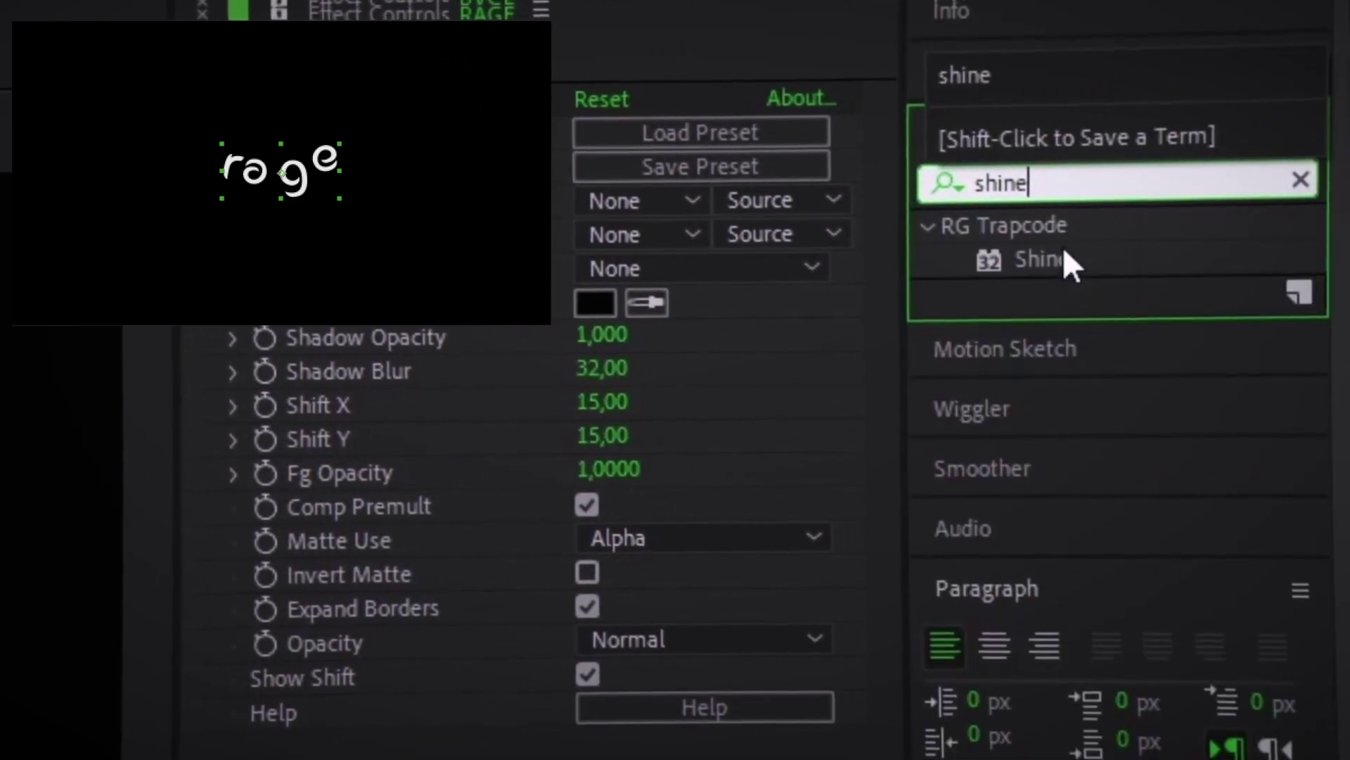
Apply Trapcode Shine to RAGE with the Aura colorize preset for purple rays
double_click(1073, 219)
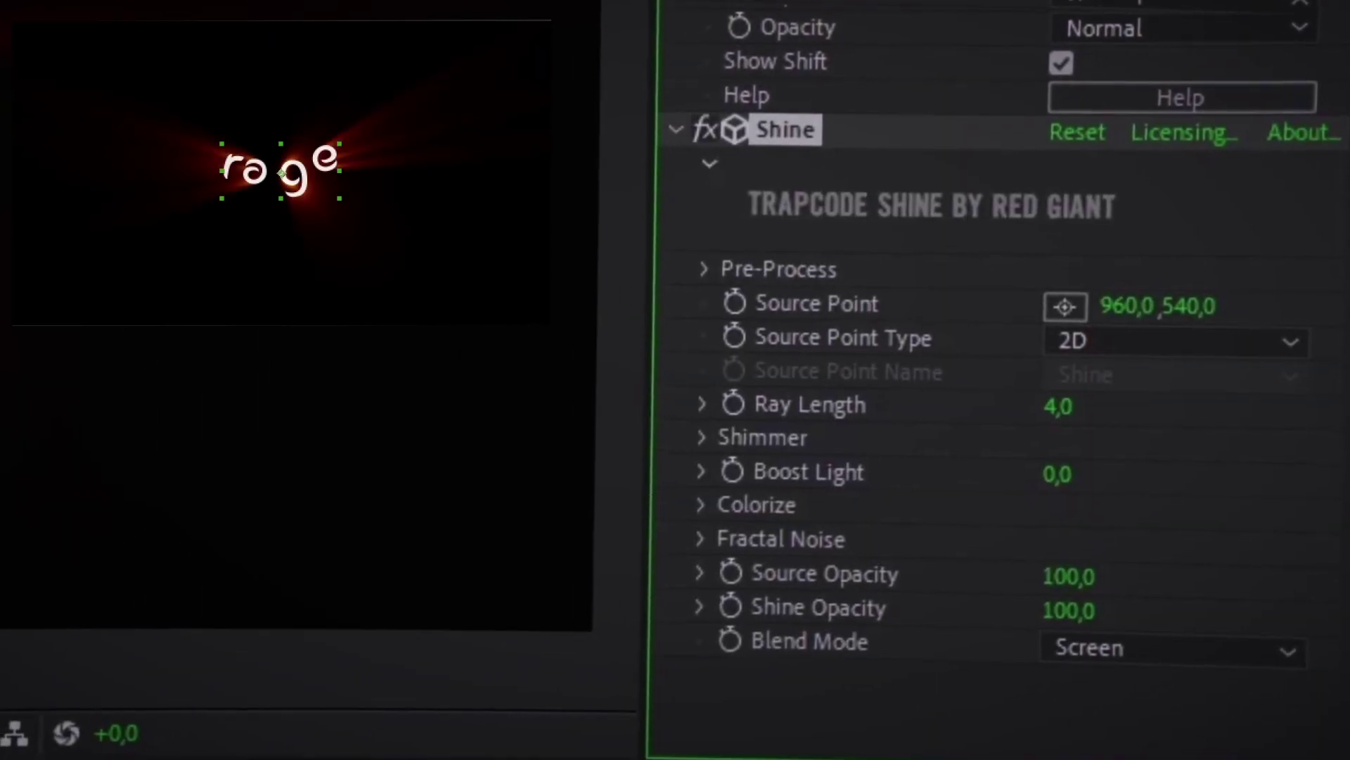
left_click(1083, 338)
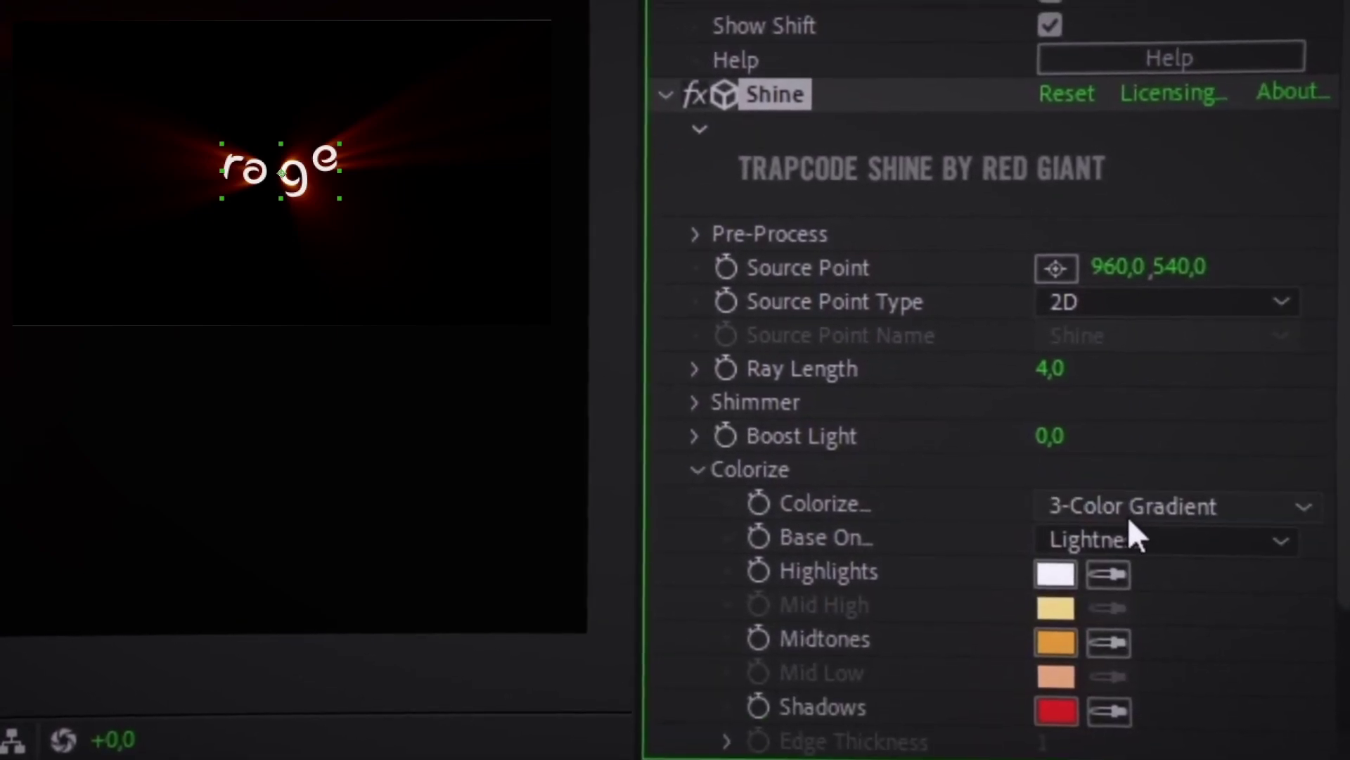
left_click(1129, 524)
left_click(1276, 126)
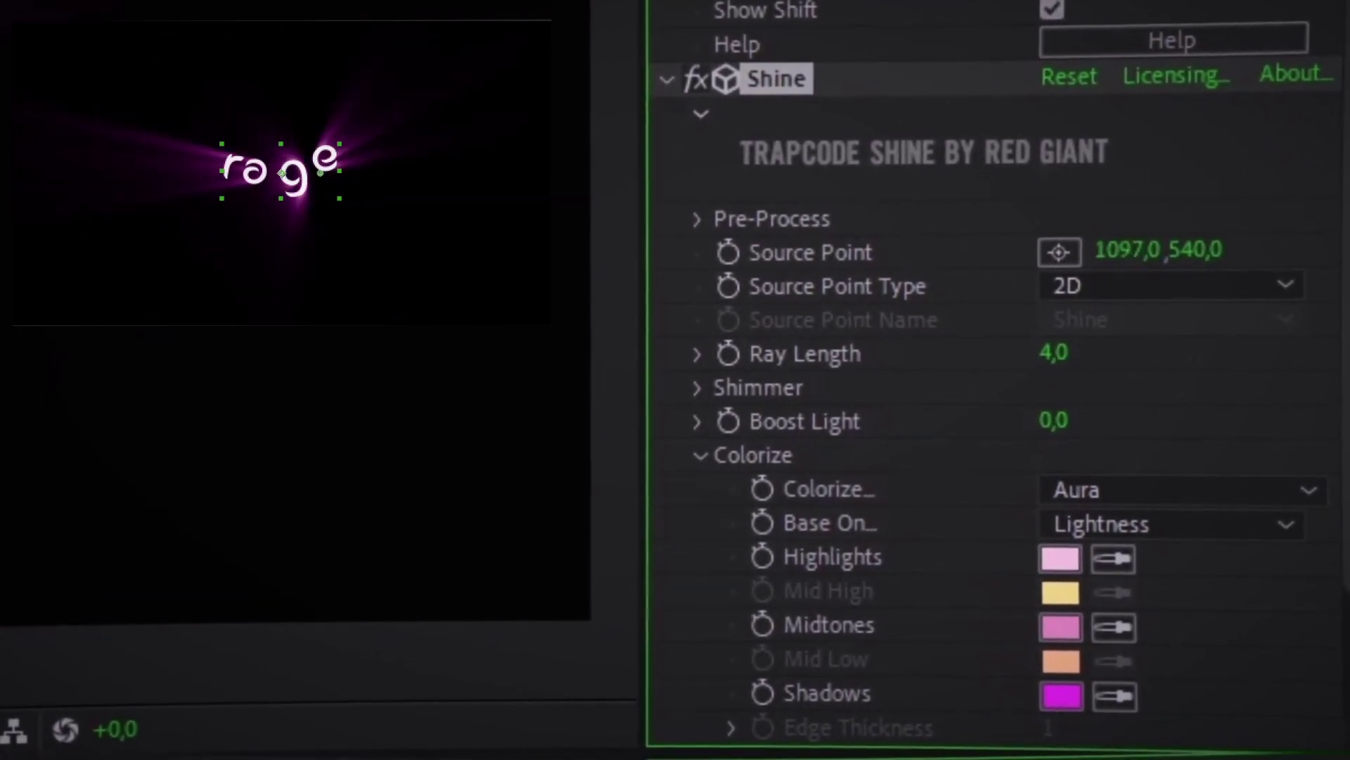
left_click_drag(322, 173, 194, 173)
Set Shine's Ray Length to 2 and Shine Opacity to 95
left_click(1050, 366)
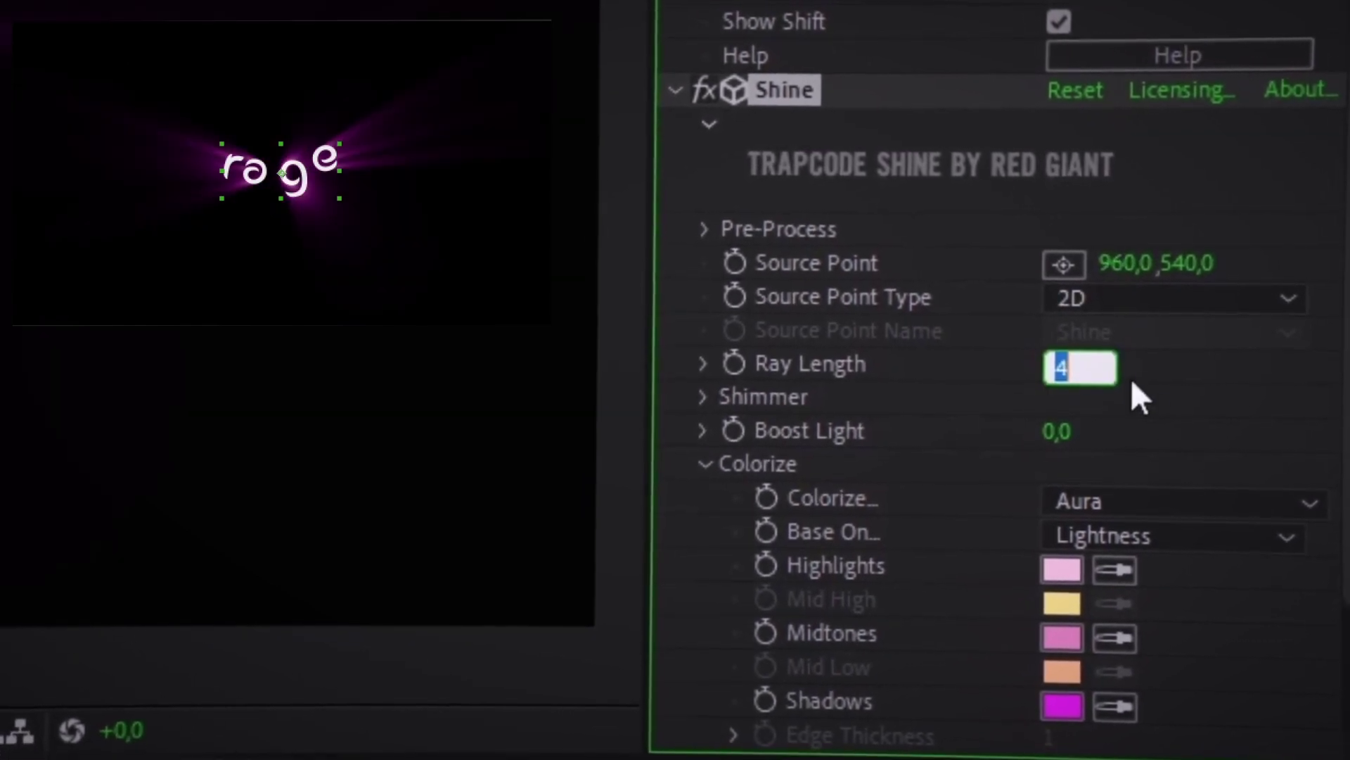
type("2")
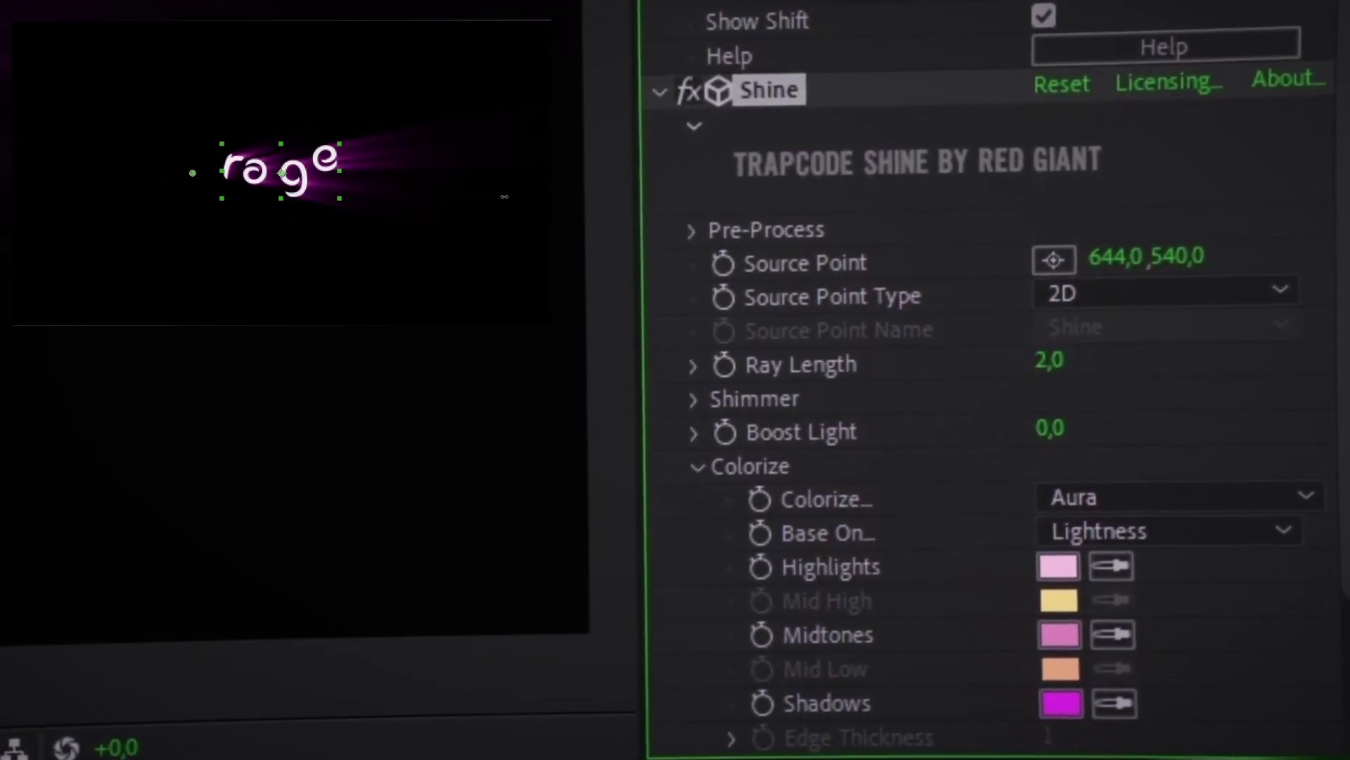
mouse_move(1189, 267)
left_mouse_down()
mouse_move(706, 244)
mouse_move(708, 265)
left_mouse_up()
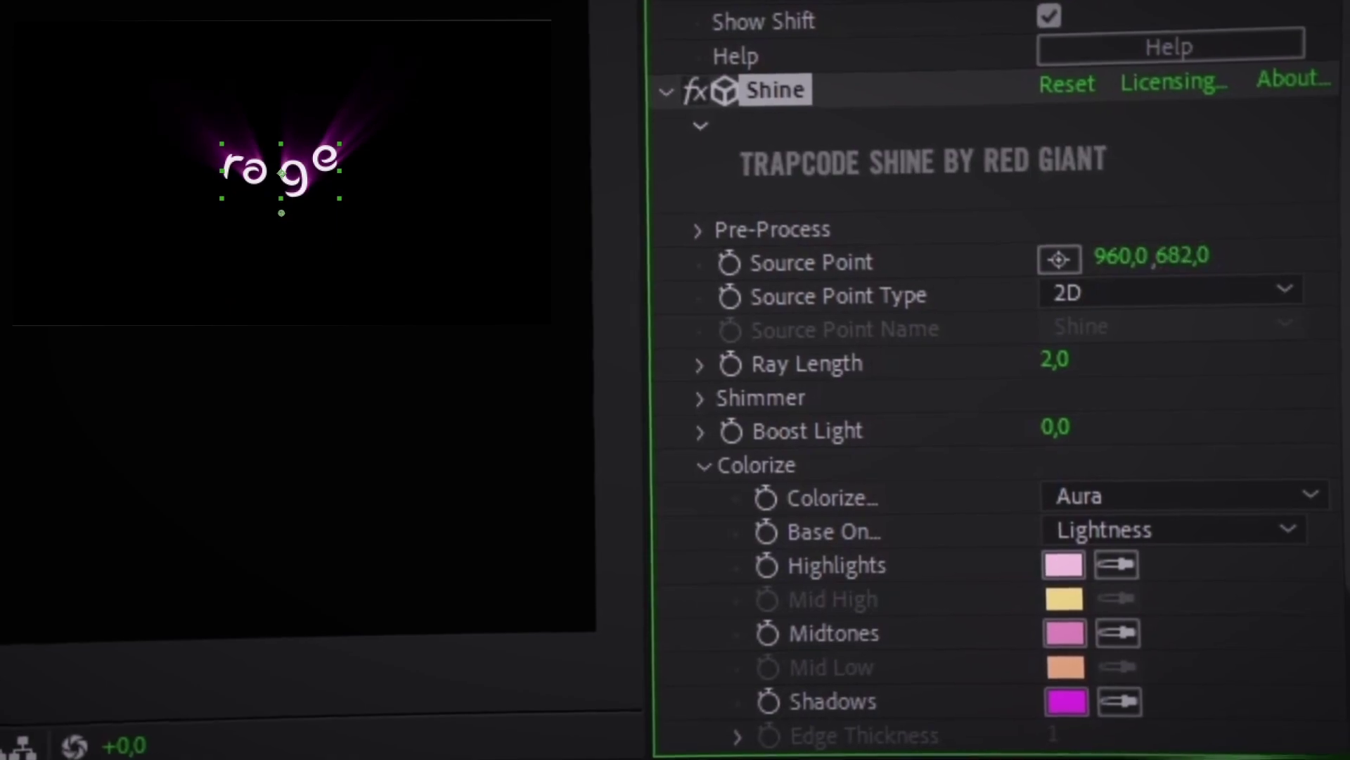
key("ctrl+z")
scroll(1101, 415, "down", 3)
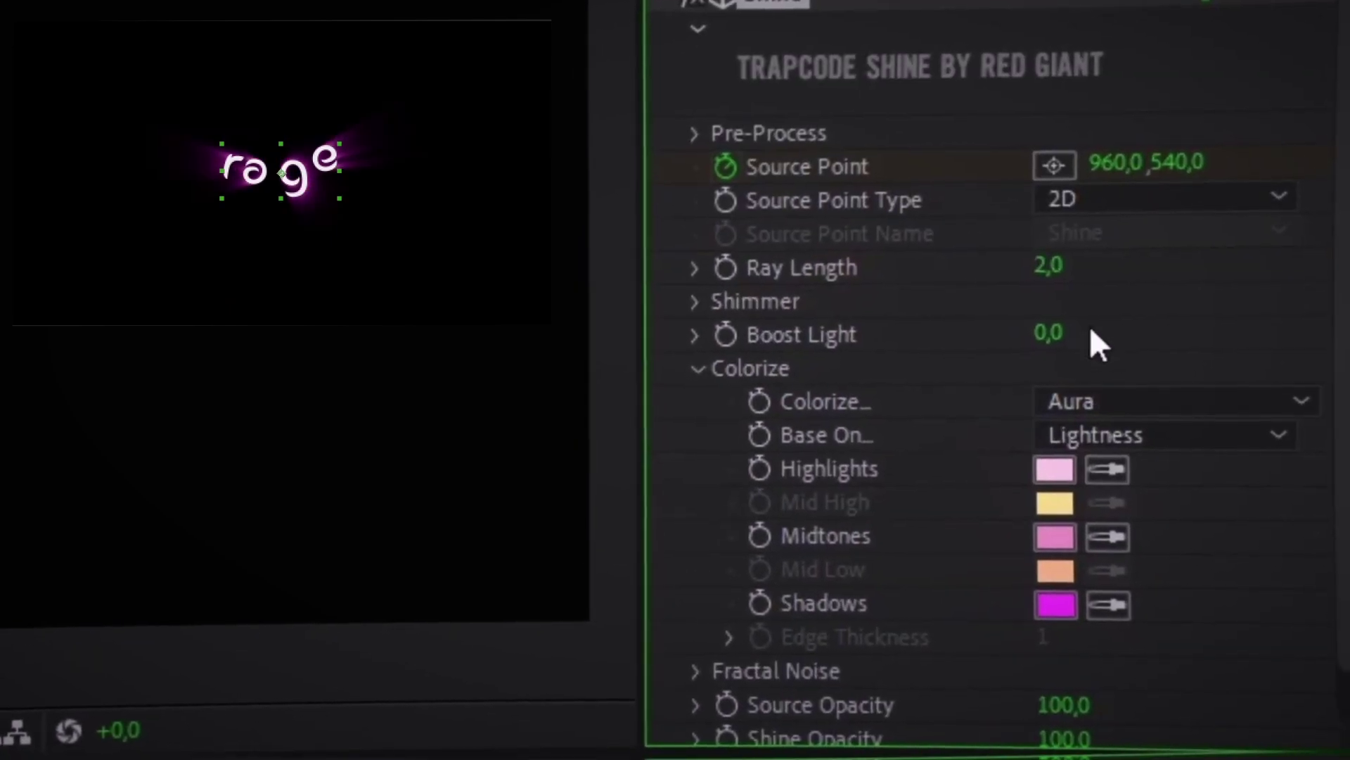
scroll(1137, 531, "down", 1)
type("9")
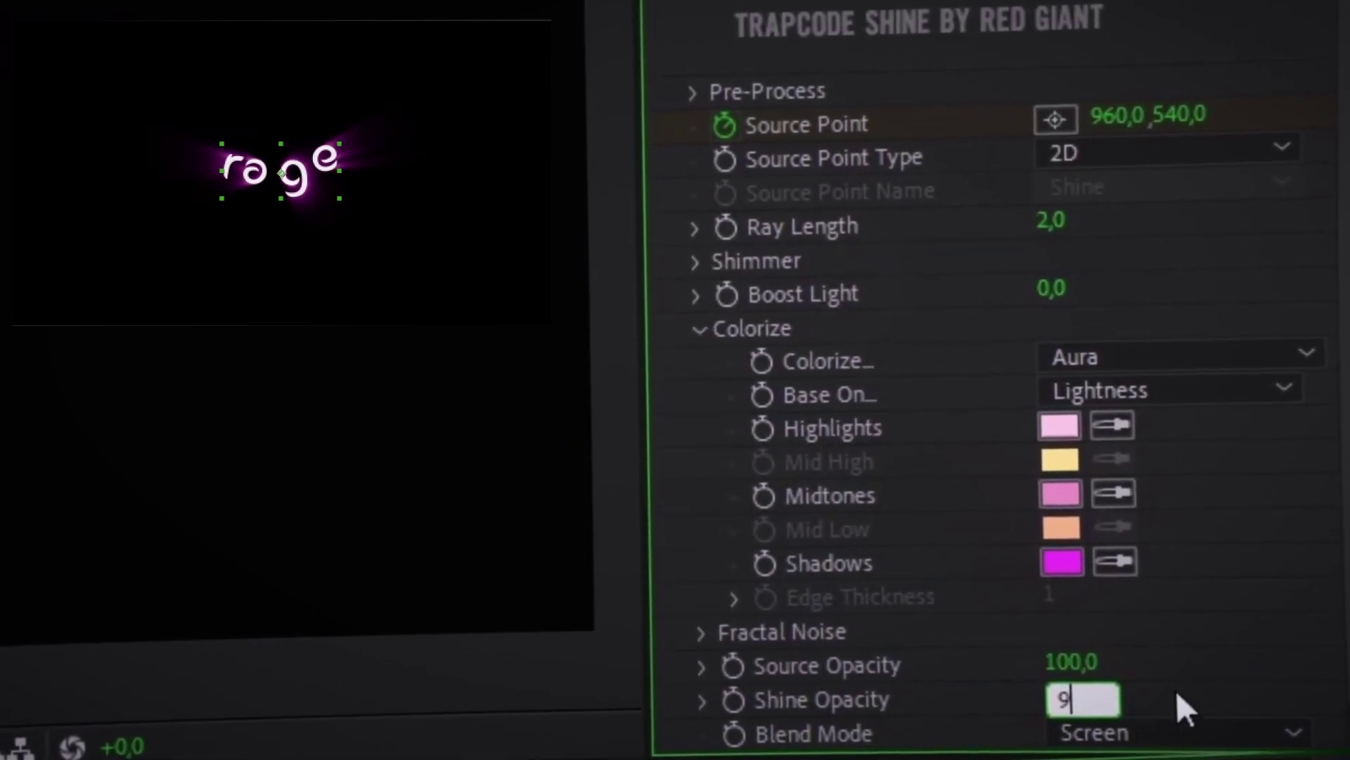
type("5")
key("Return")
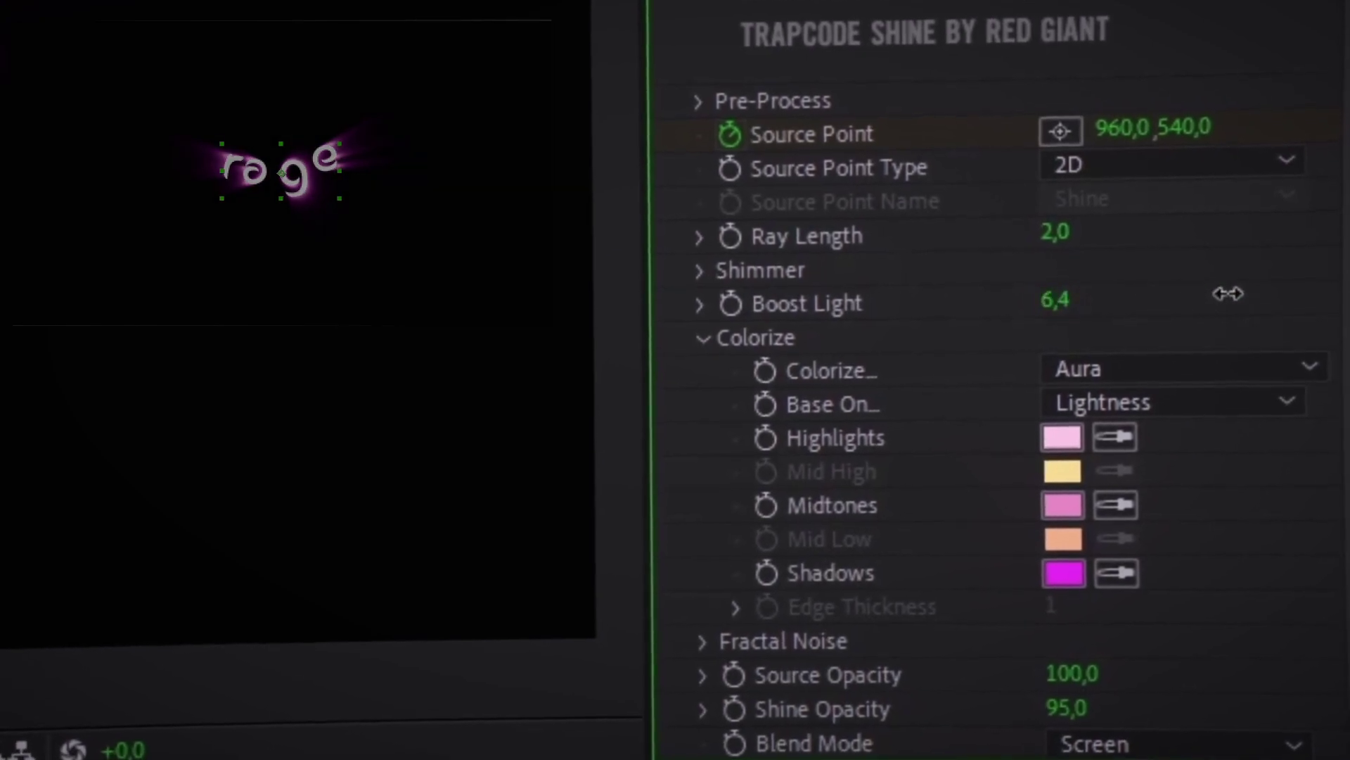
left_click_drag(1228, 293, 989, 288)
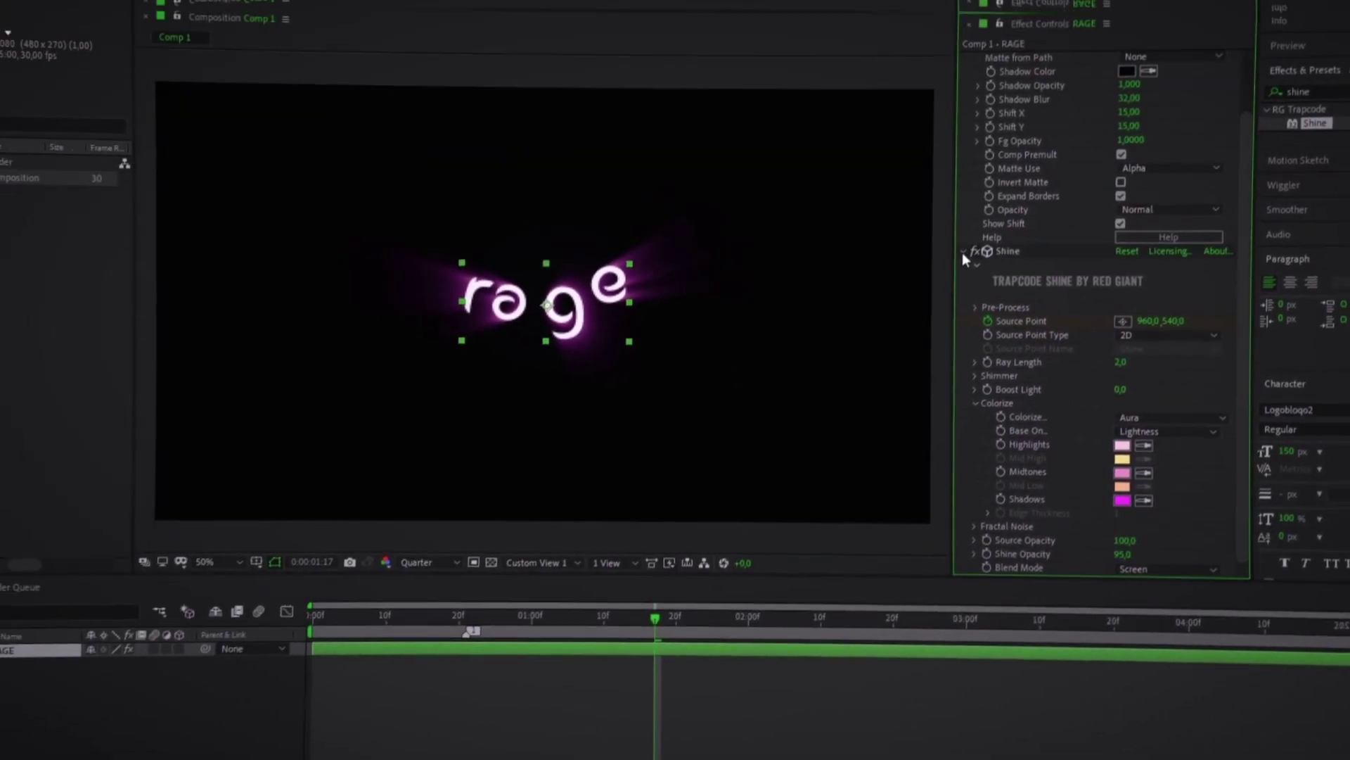
Move the Shine Source Point keyframe to 0:00 and return to the first frame
left_click(964, 252)
key("u")
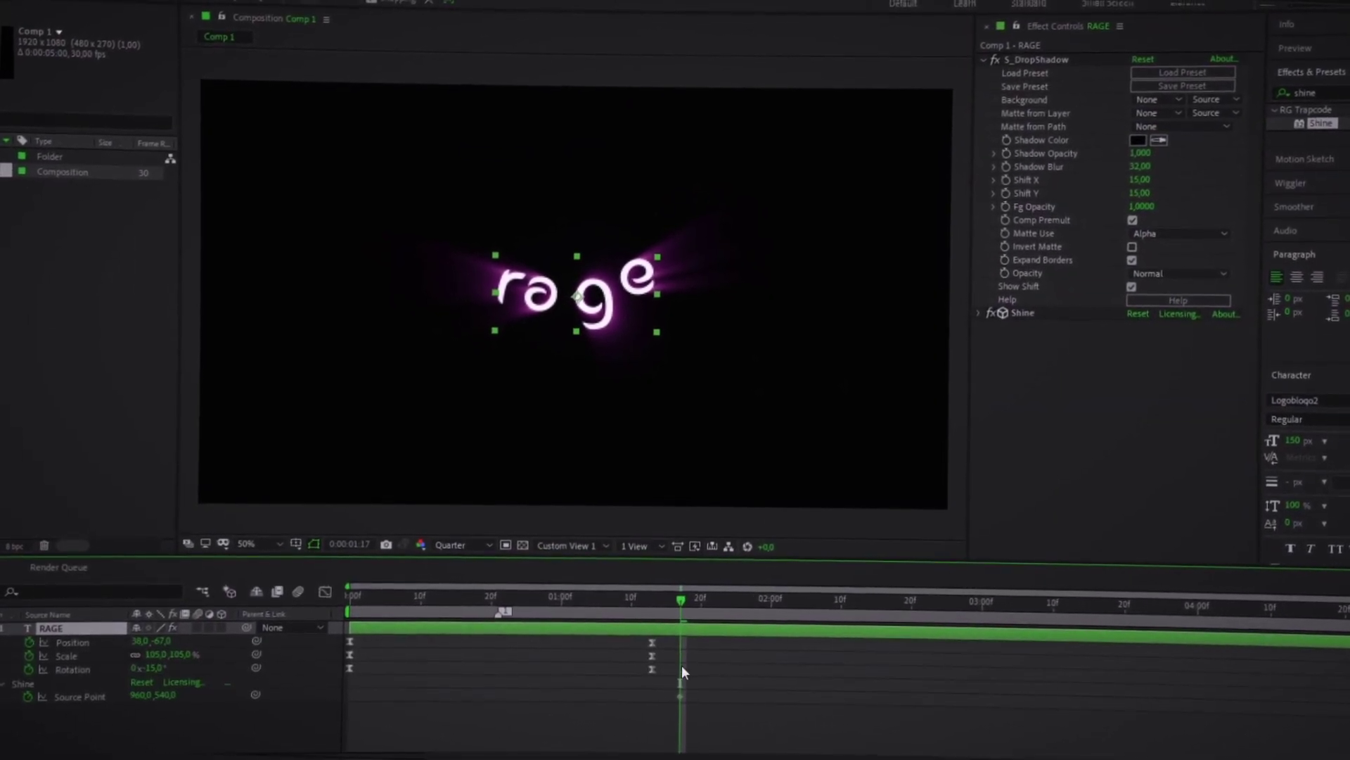
left_click_drag(679, 696, 346, 705)
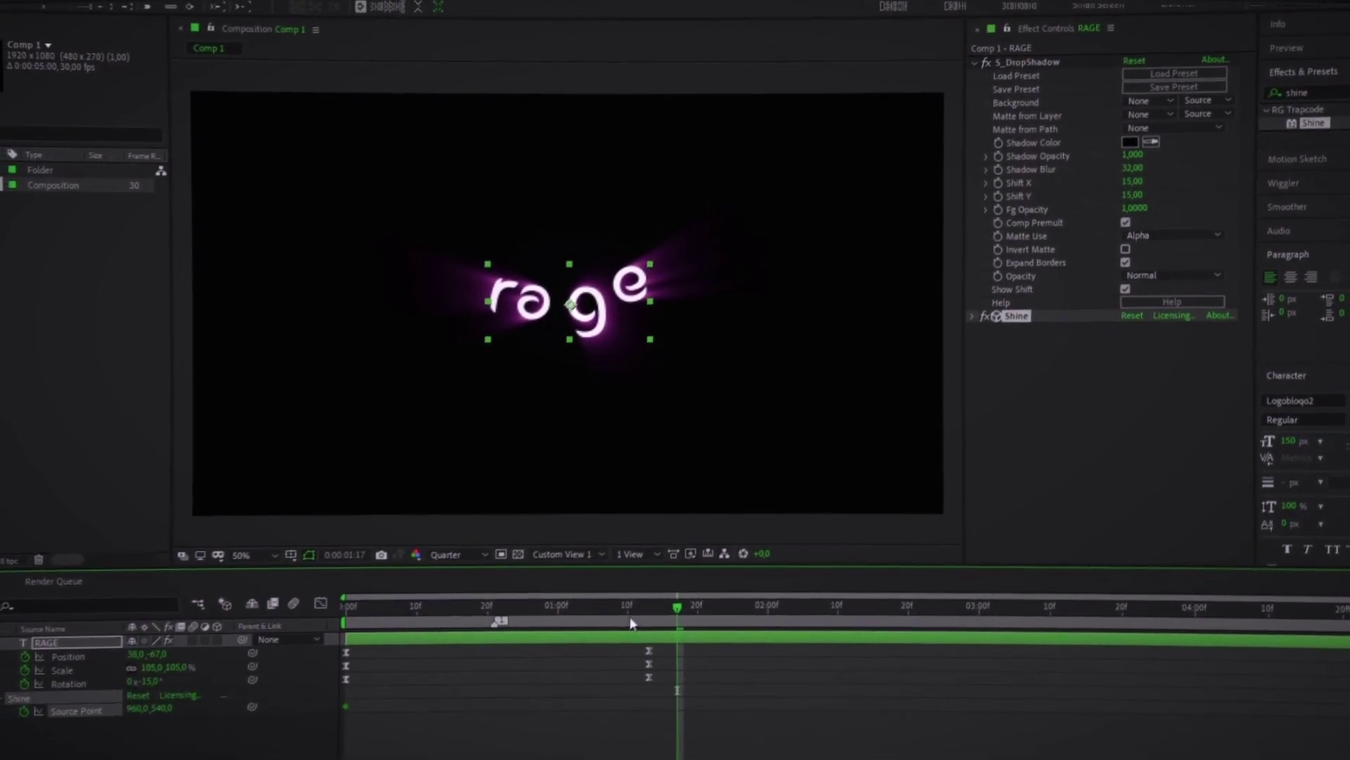
key("Home")
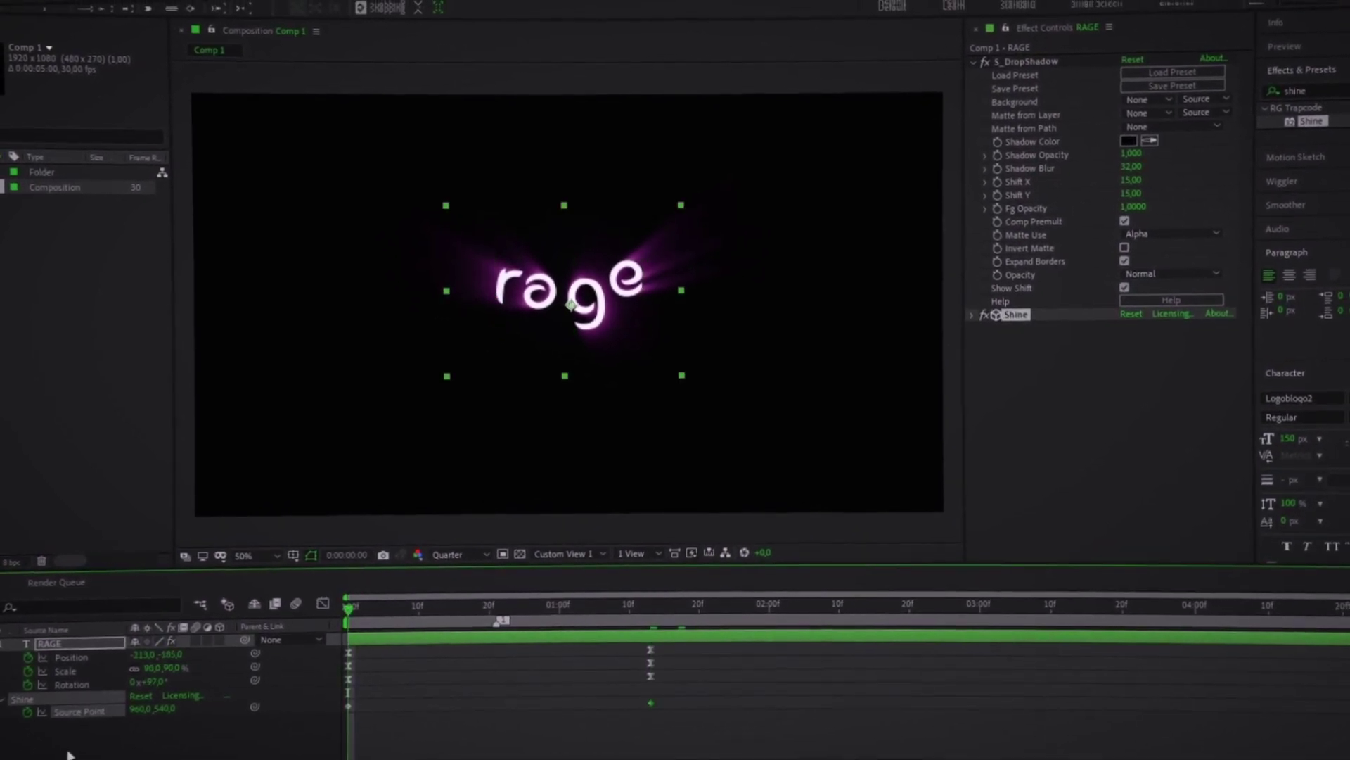
left_click(166, 725)
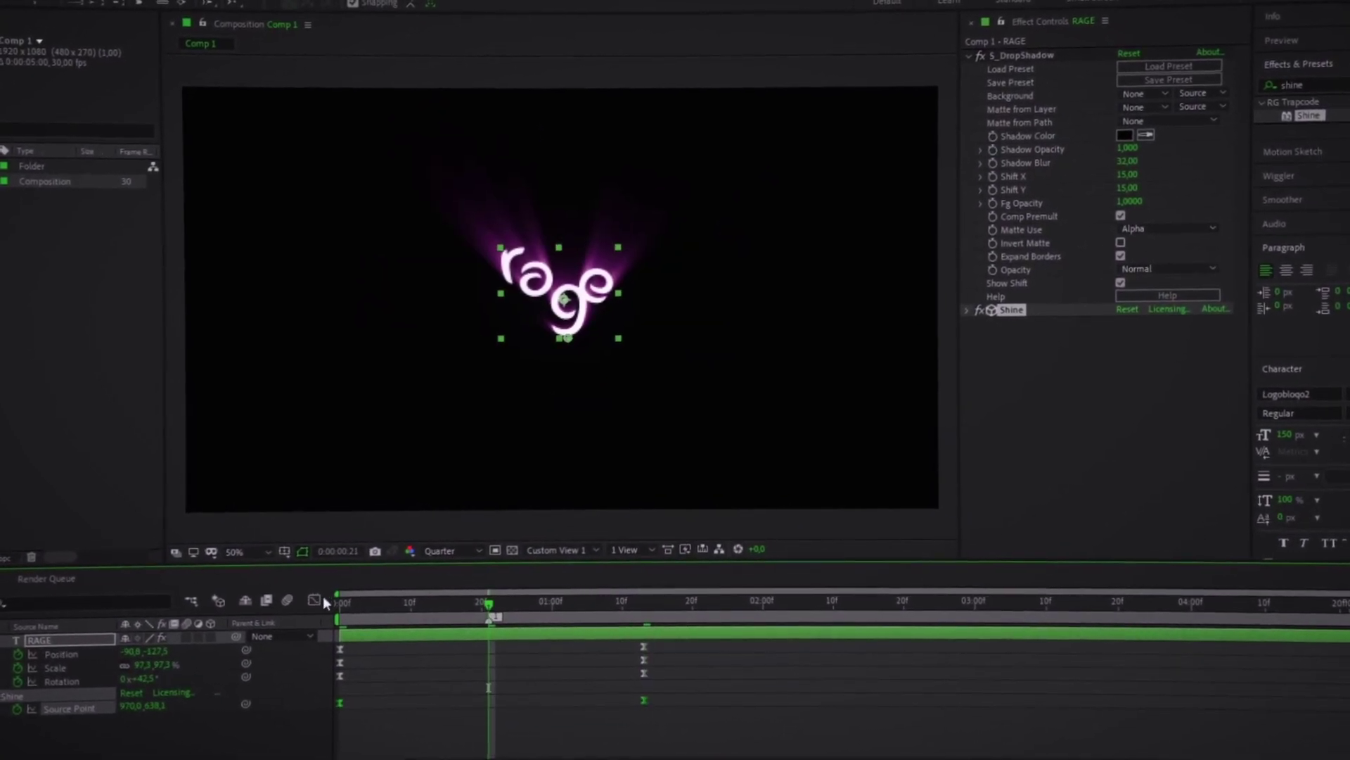
Steepen both keyframes' speed curve into a sharp peak around frame 20 and preview
left_click(314, 600)
mouse_move(633, 665)
left_mouse_down()
mouse_move(331, 735)
mouse_move(461, 728)
left_mouse_up()
left_click_drag(594, 728, 526, 732)
key("space")
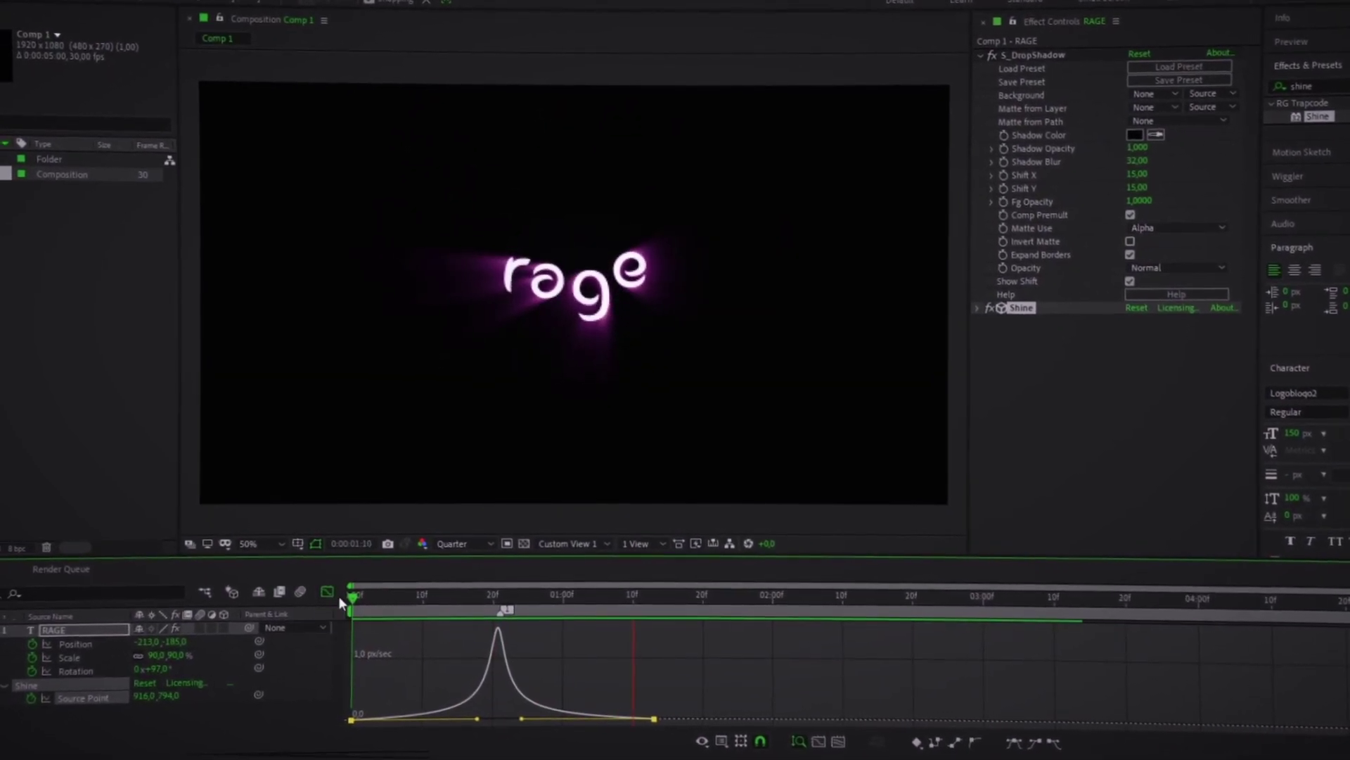
left_click(324, 602)
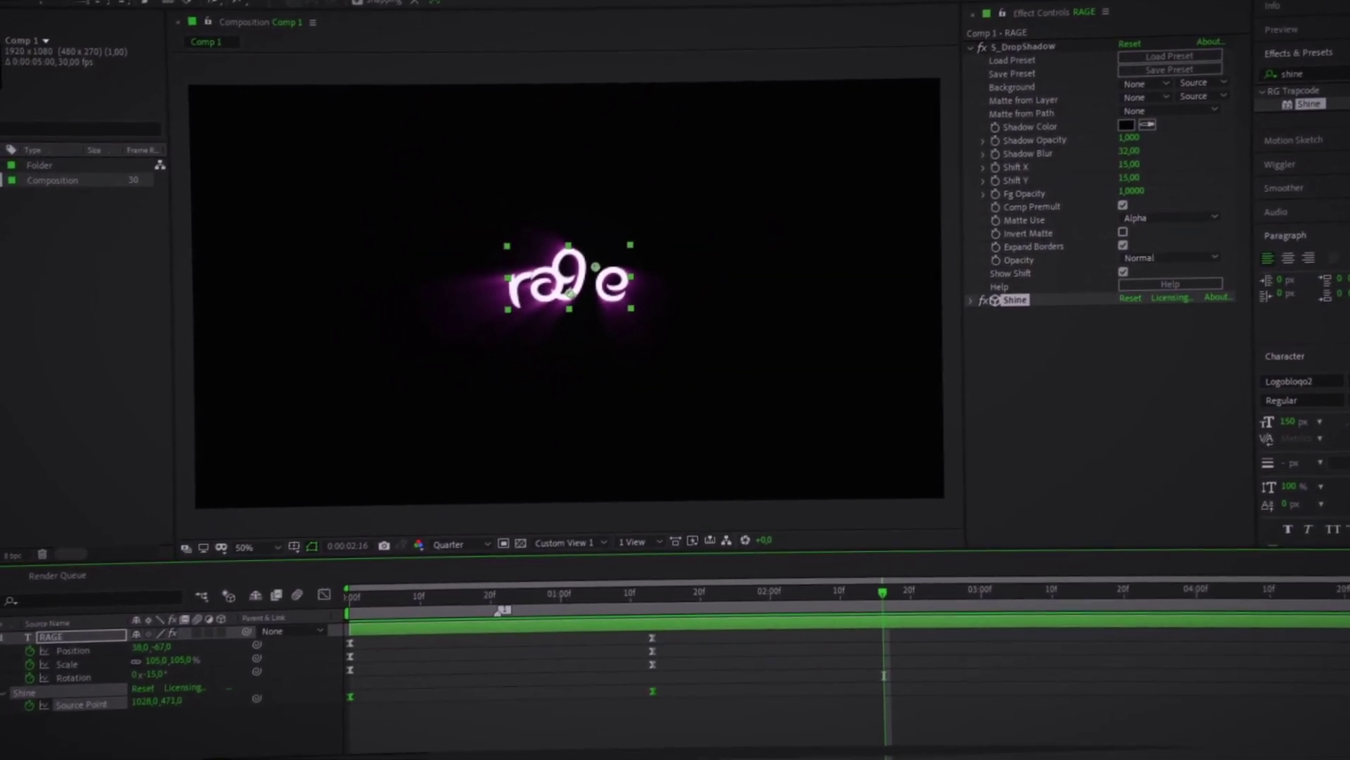
key("ctrl+s")
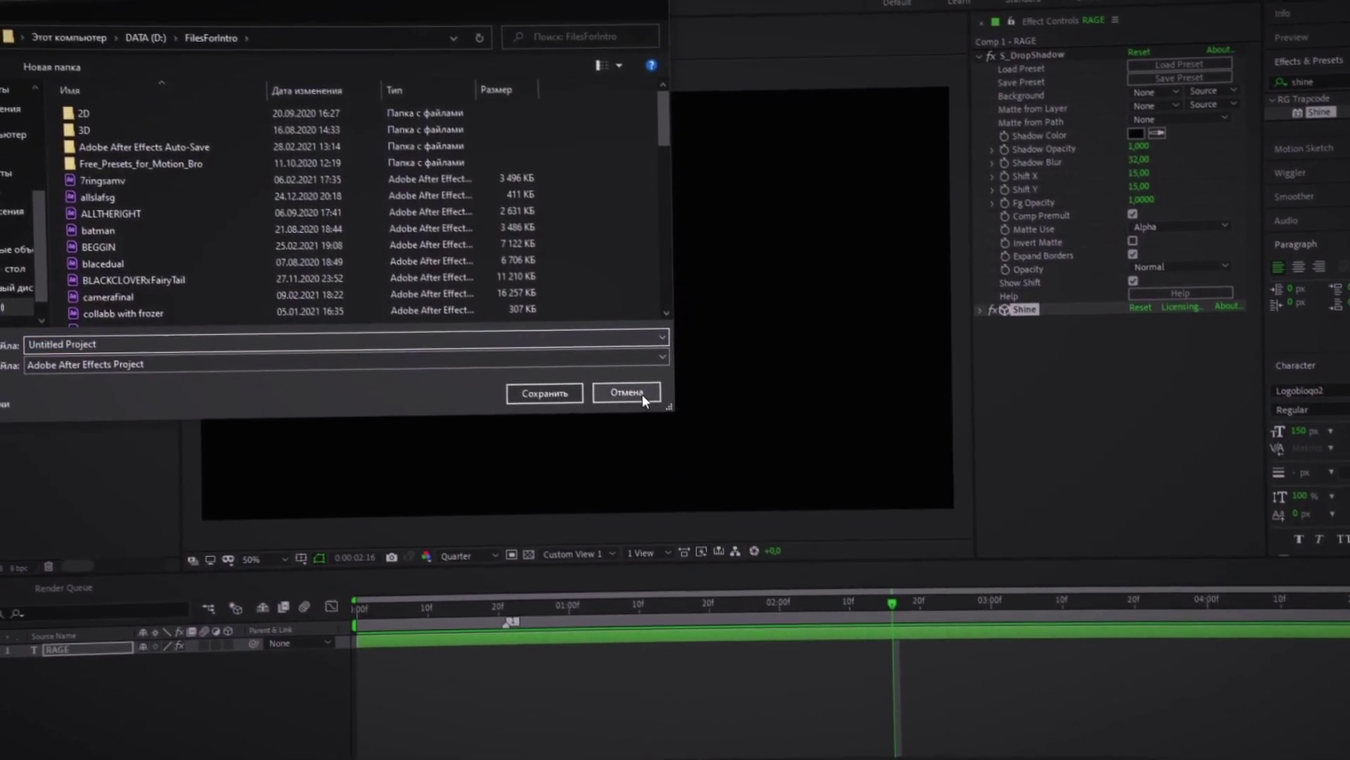
left_click(643, 394)
key("space")
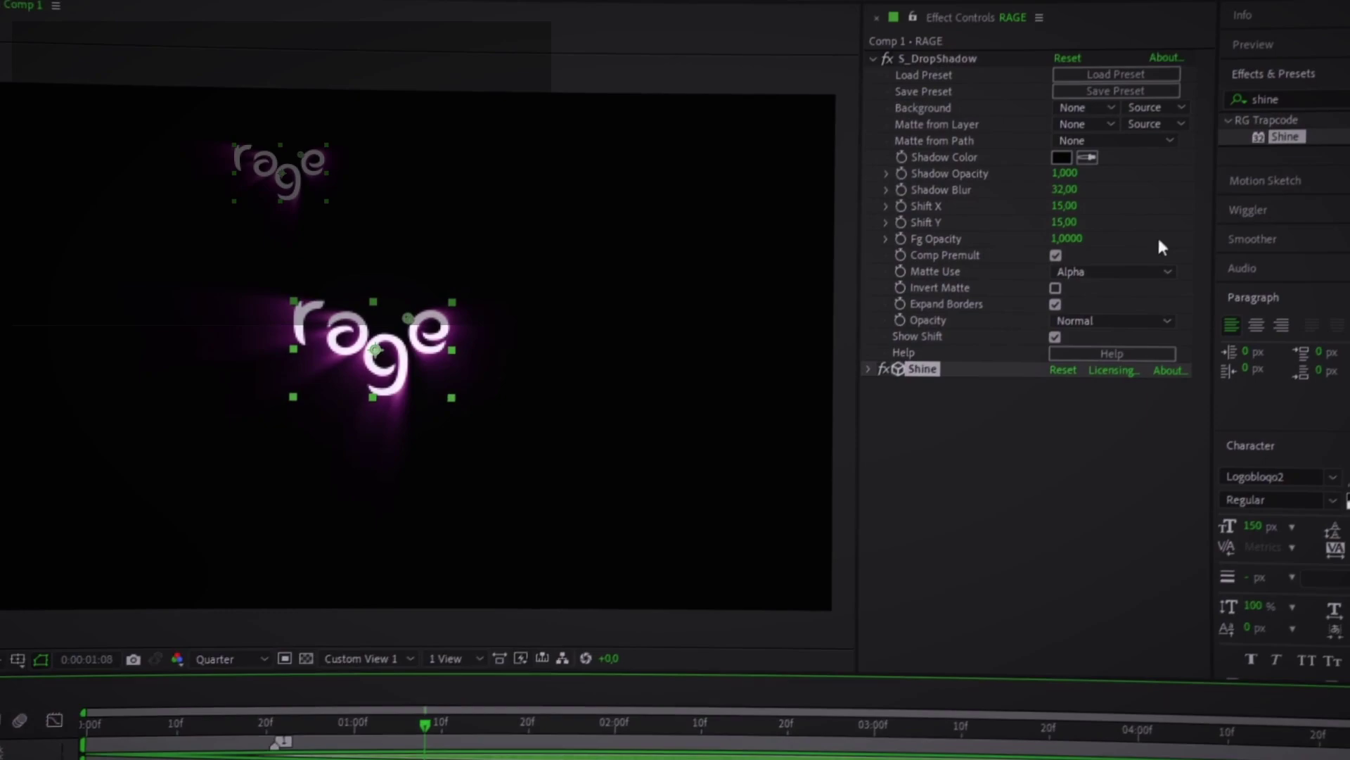
Apply Gradient Ramp to the RAGE text with a purple #481A9D start colour
left_click(1242, 102)
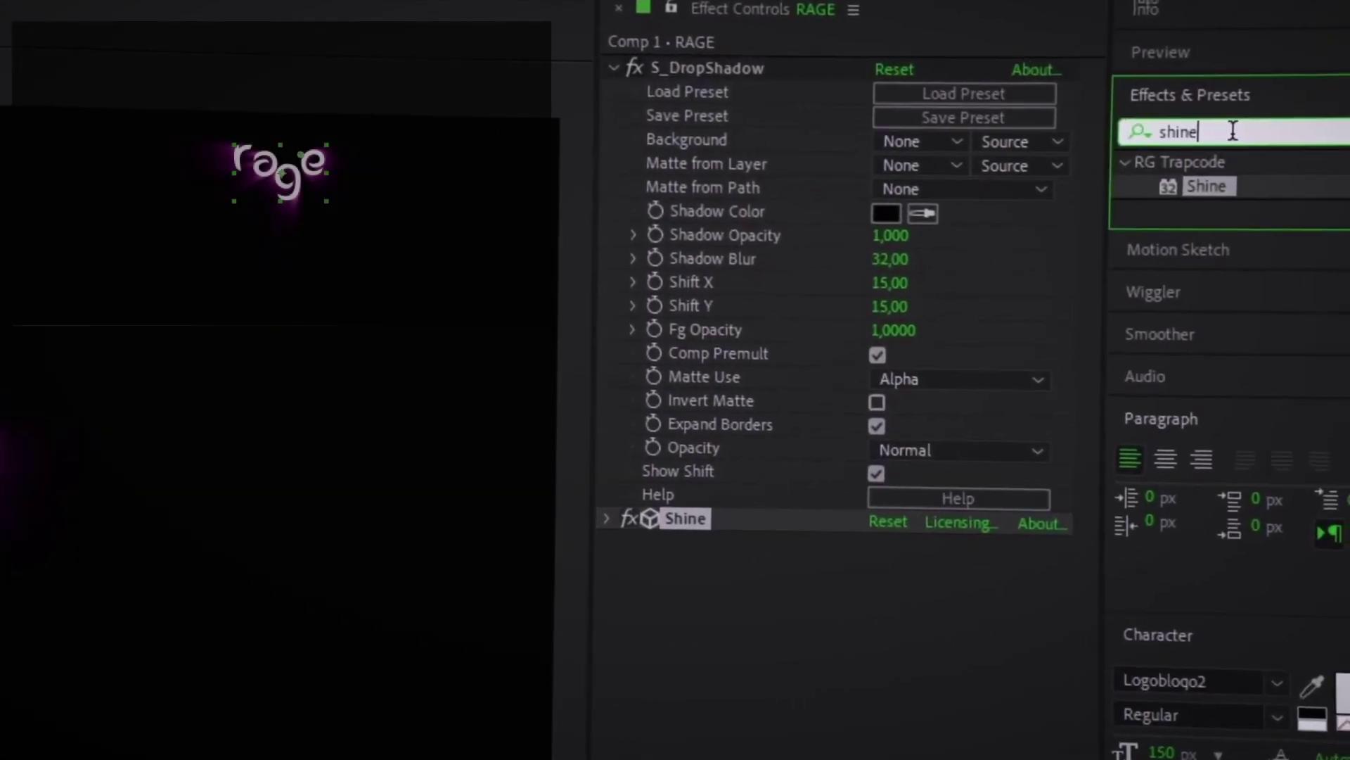
type("gradie")
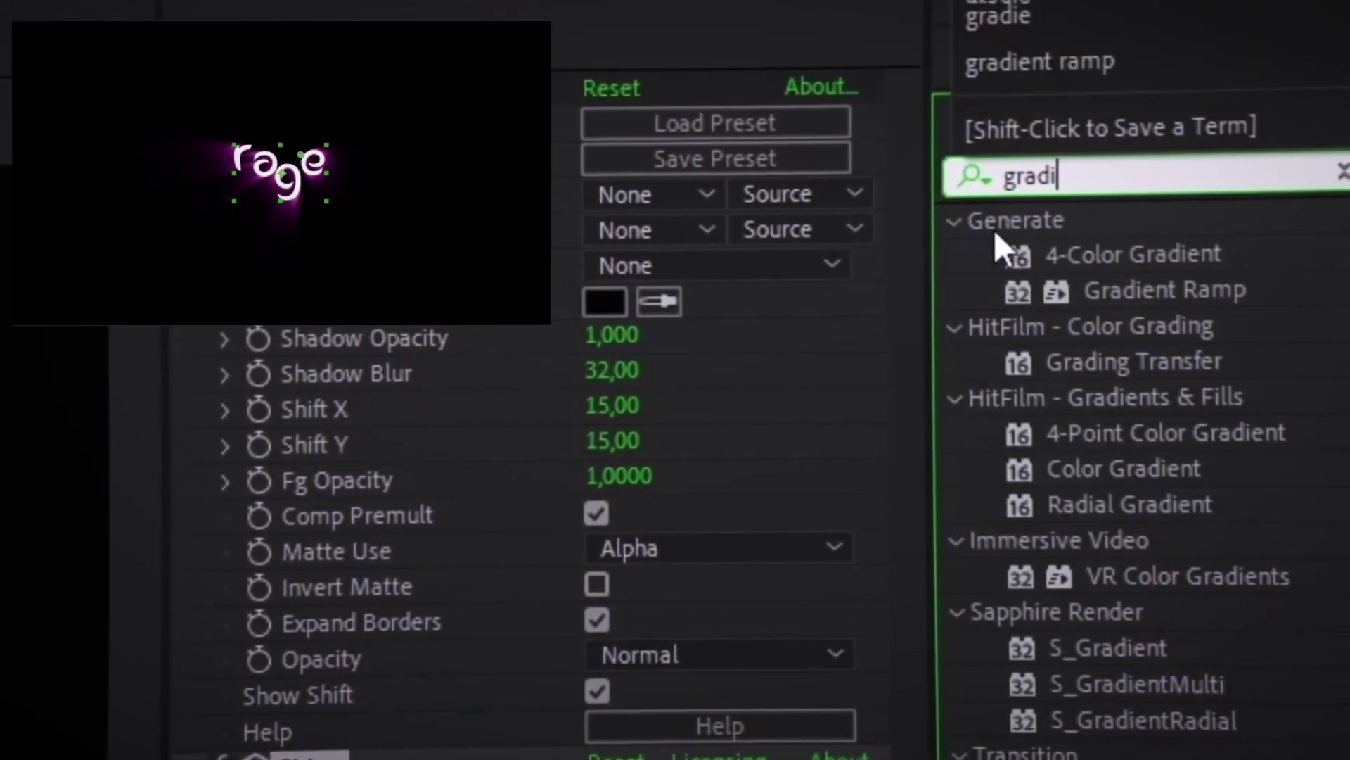
double_click(1132, 262)
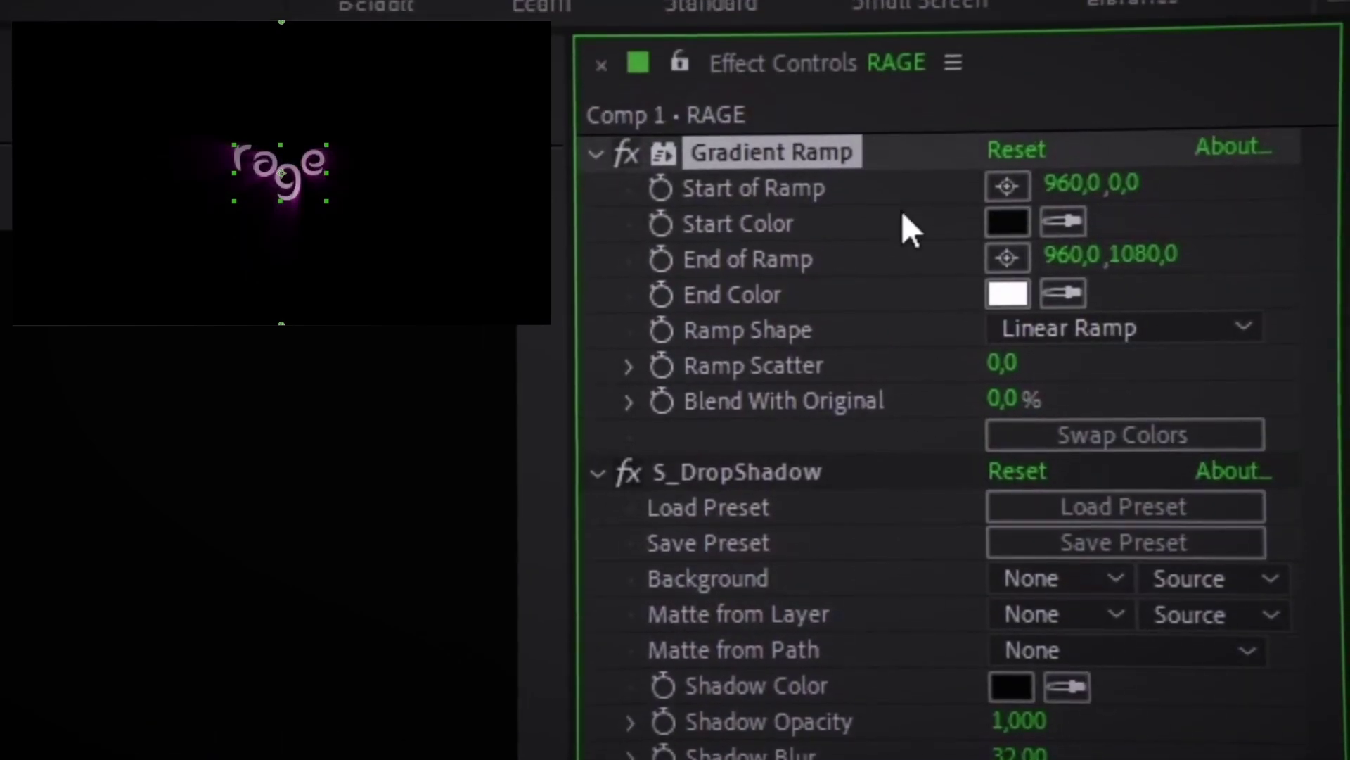
left_click(1024, 670)
left_click_drag(895, 393, 894, 376)
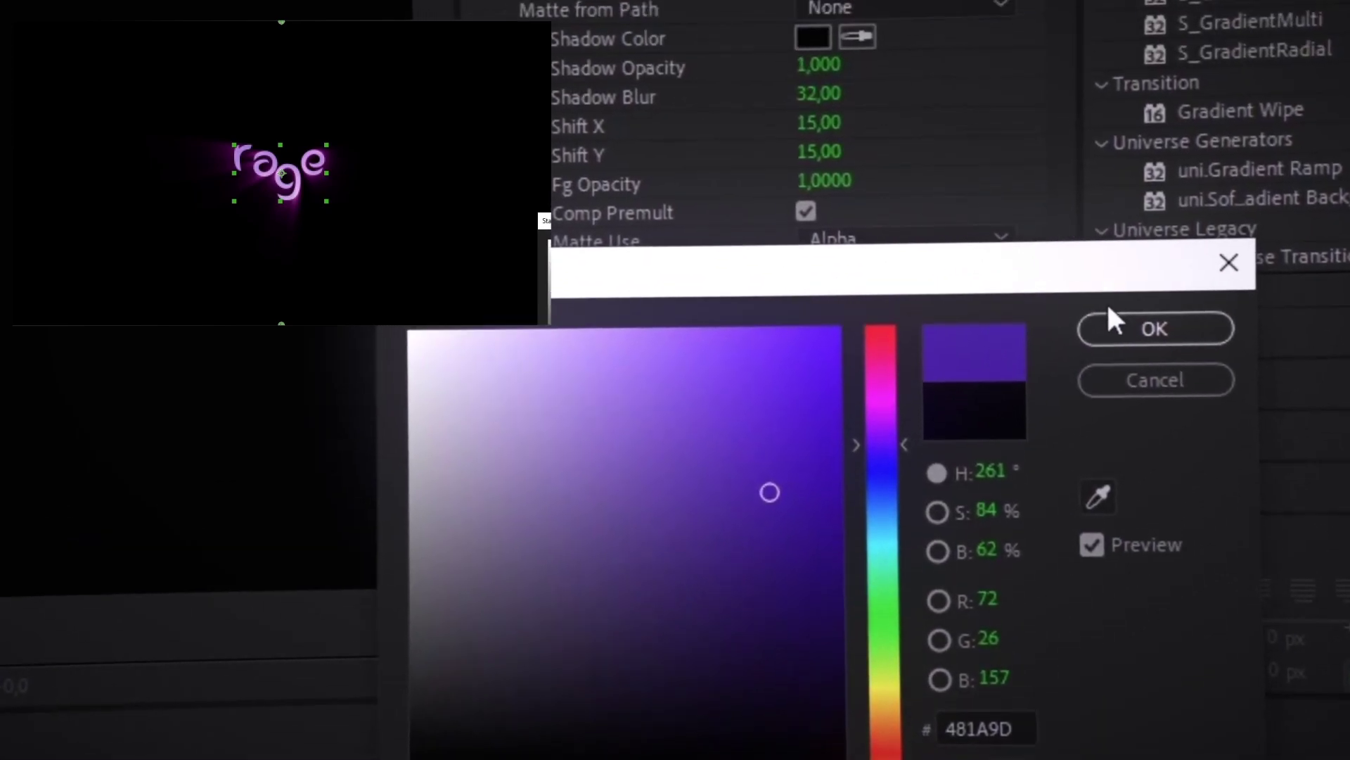
left_click(1137, 250)
Place the ramp's start point at 1514,308 and end point at 682,704
left_click(956, 177)
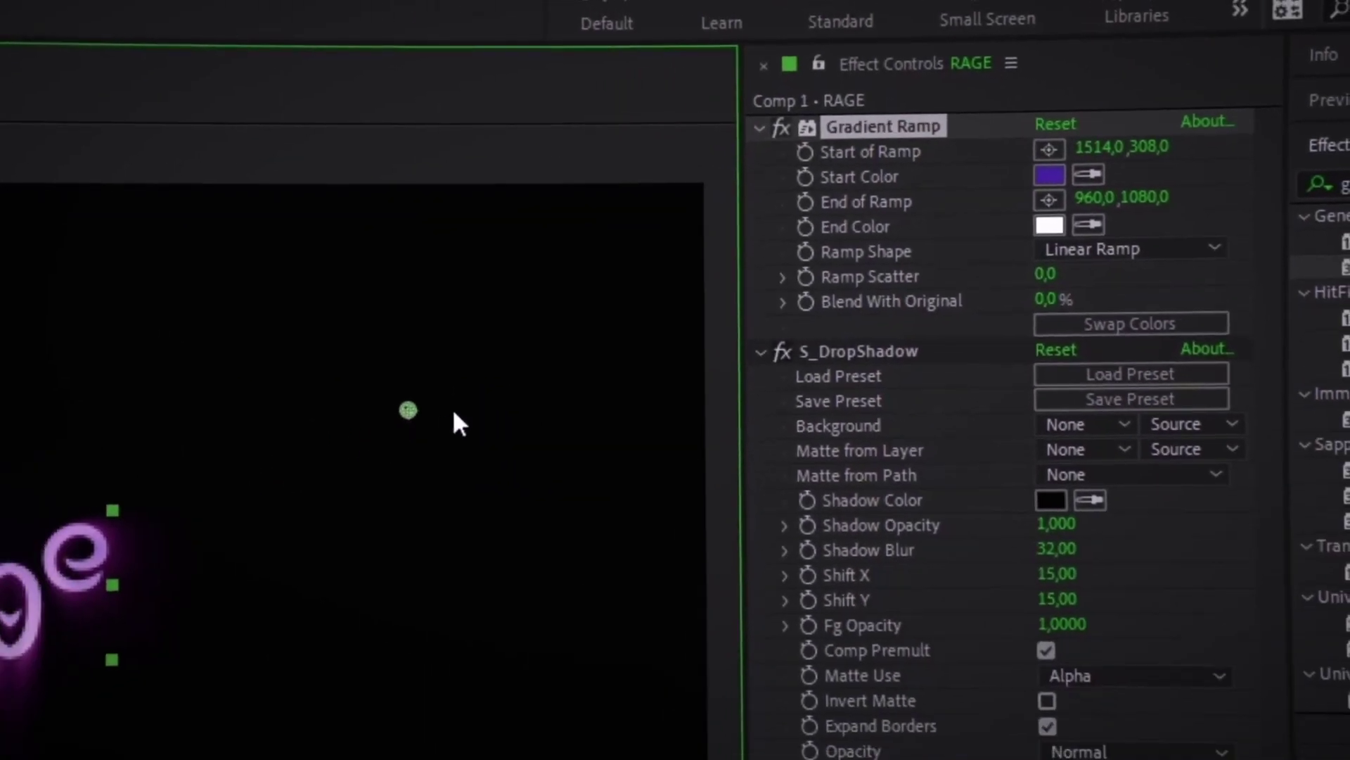
left_click(955, 246)
left_click(469, 374)
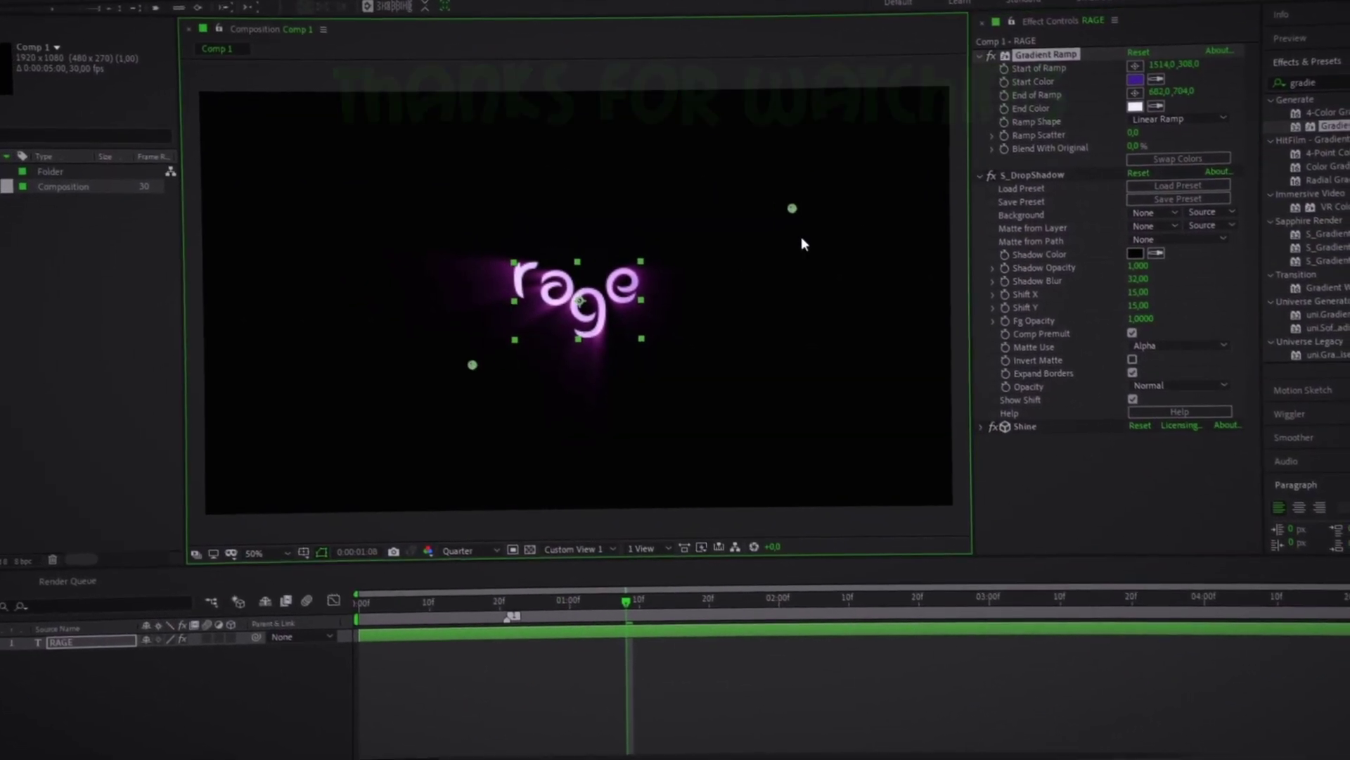
Drag the ramp points in to about 1068,590 and 826,396 for a shorter purple-to-white blend
left_click_drag(796, 215, 683, 238)
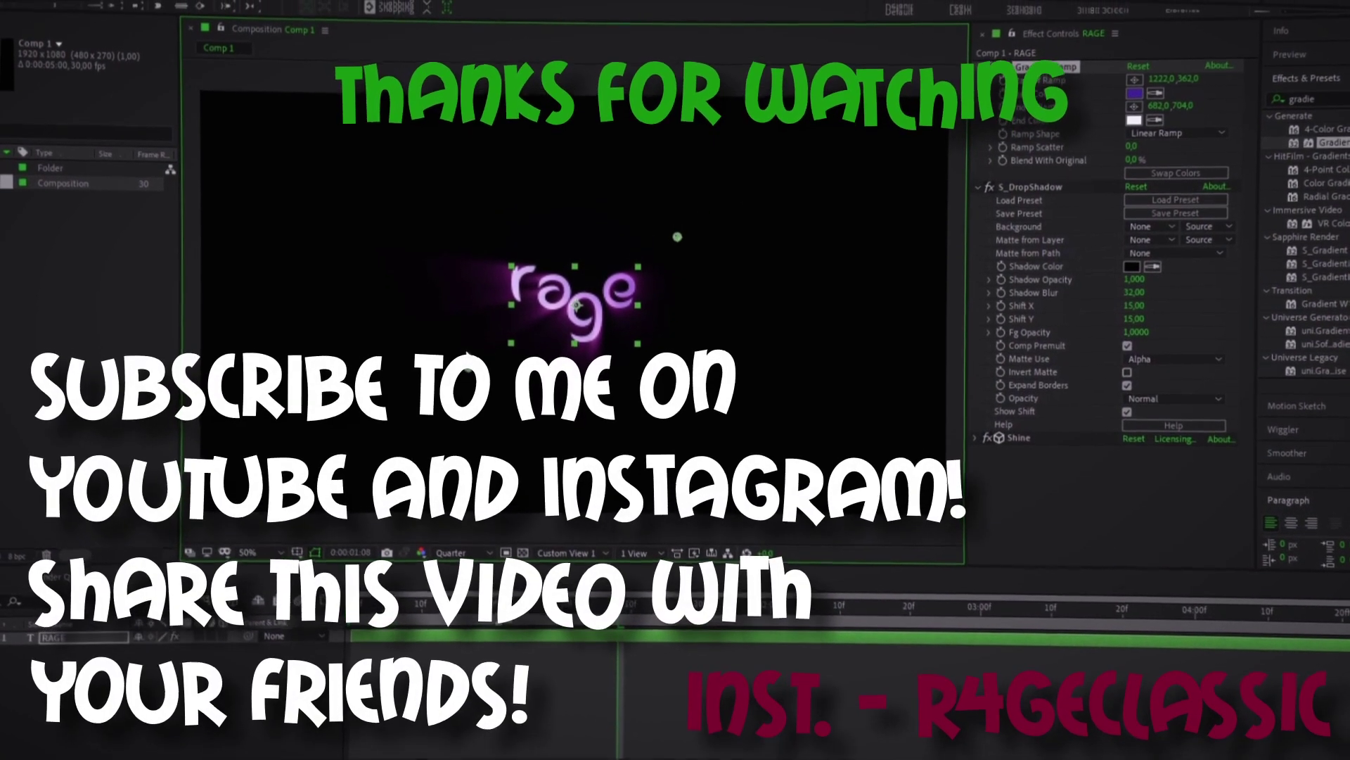
mouse_move(465, 354)
left_mouse_down()
mouse_move(511, 265)
mouse_move(508, 242)
left_mouse_up()
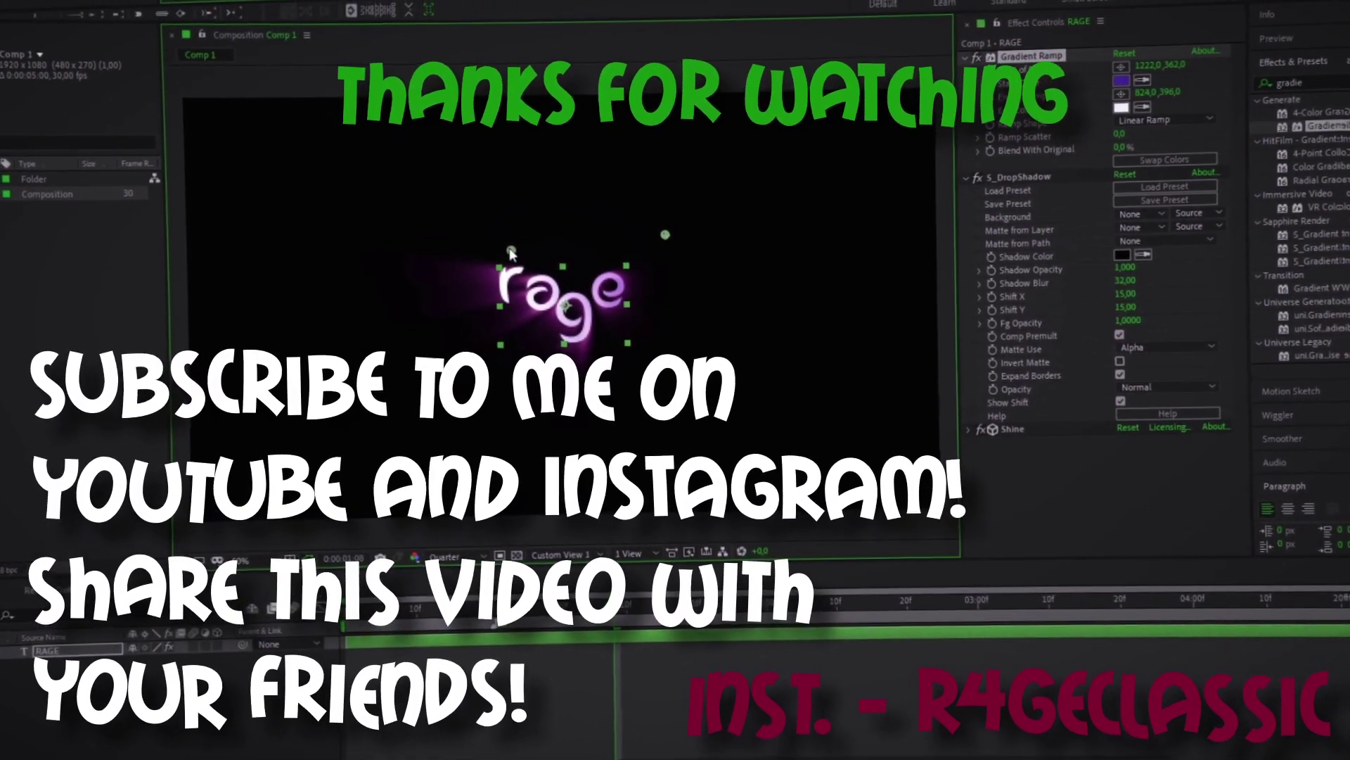
left_click_drag(663, 226, 611, 325)
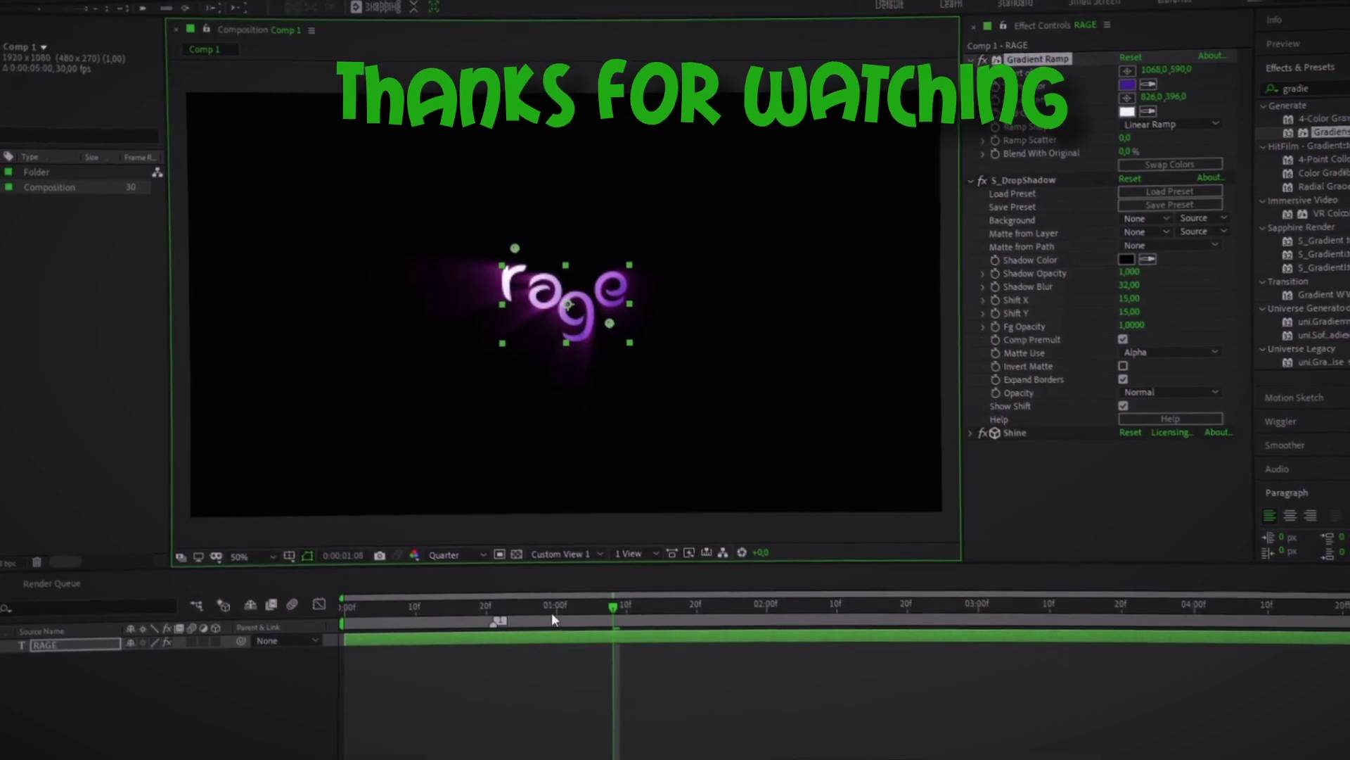